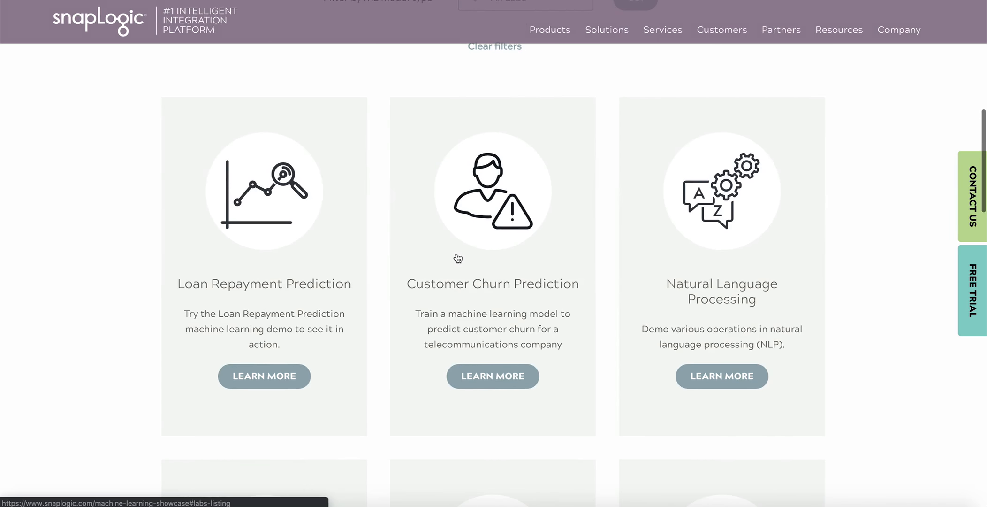
- Open the Customer Churn Prediction demo and chart churn by Phone Service, followed by Payment
{"action": "left_click", "coordinate": [509, 381]}
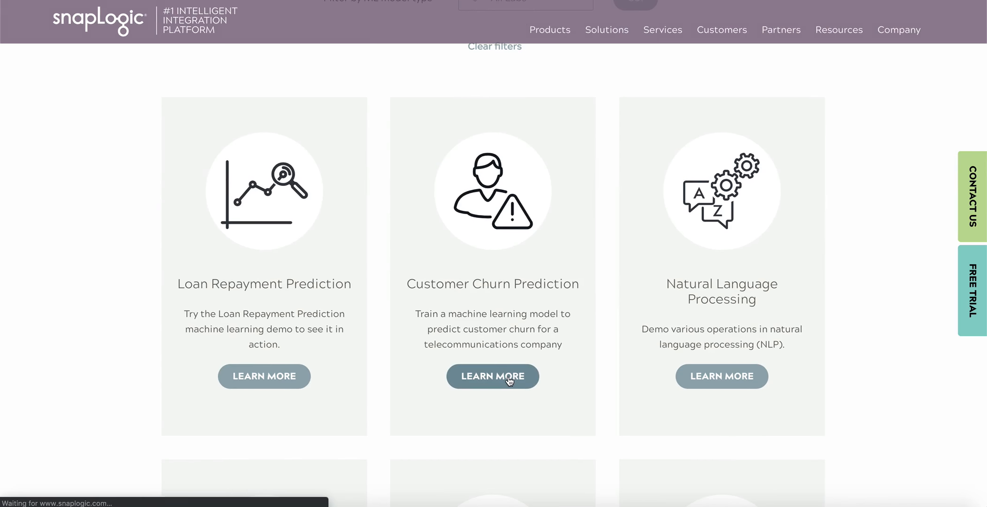
{"action": "scroll", "coordinate": [596, 328], "scroll_direction": "down", "scroll_amount": 6}
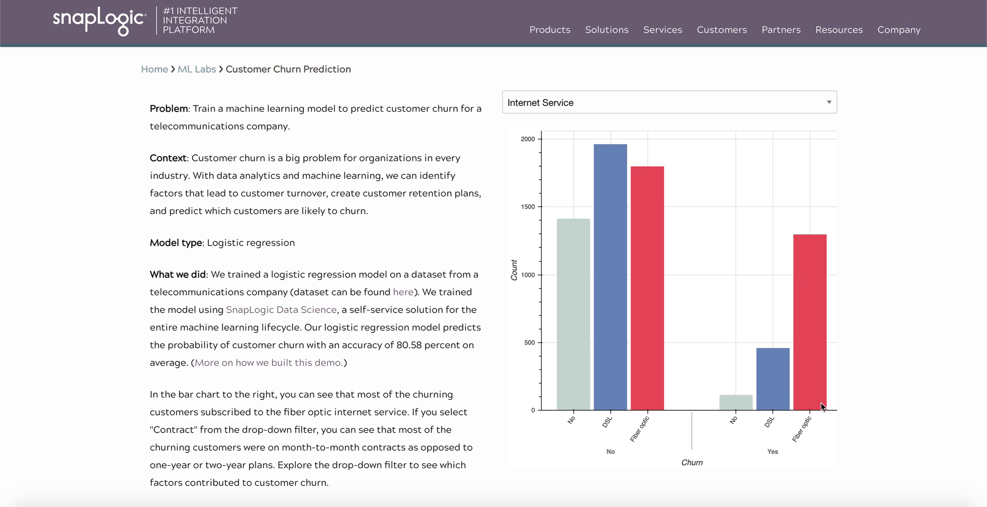
{"action": "left_click", "coordinate": [805, 109]}
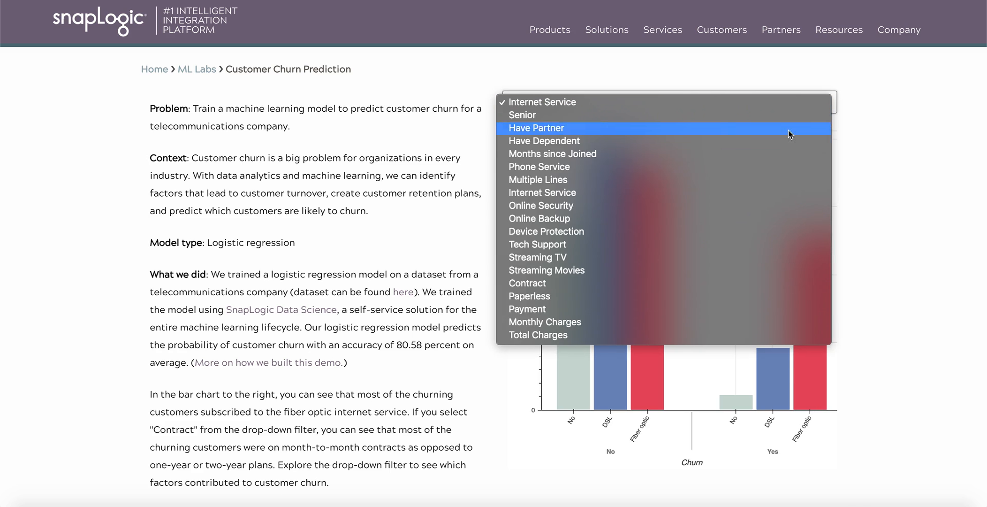
{"action": "left_click", "coordinate": [761, 173]}
{"action": "left_click", "coordinate": [763, 105]}
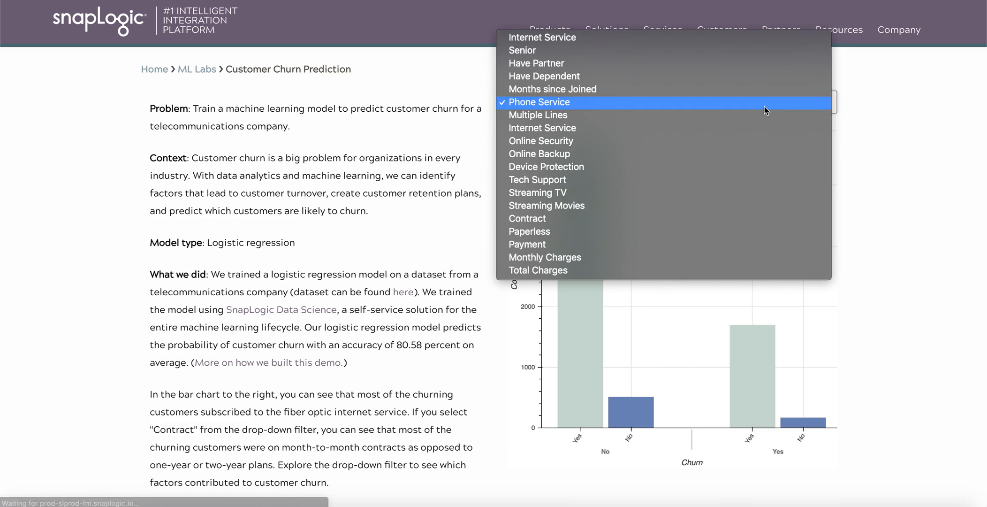
{"action": "left_click", "coordinate": [685, 245]}
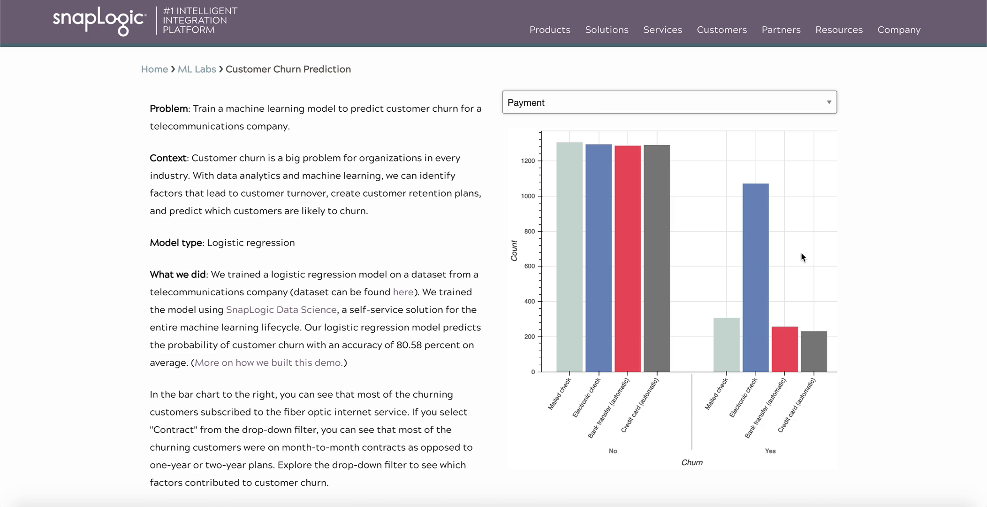
- Examine the churn prediction percentages for the first two customers in the demo's prediction table
{"action": "scroll", "coordinate": [800, 252], "scroll_direction": "down", "scroll_amount": 10}
{"action": "scroll", "coordinate": [800, 252], "scroll_direction": "down", "scroll_amount": 2}
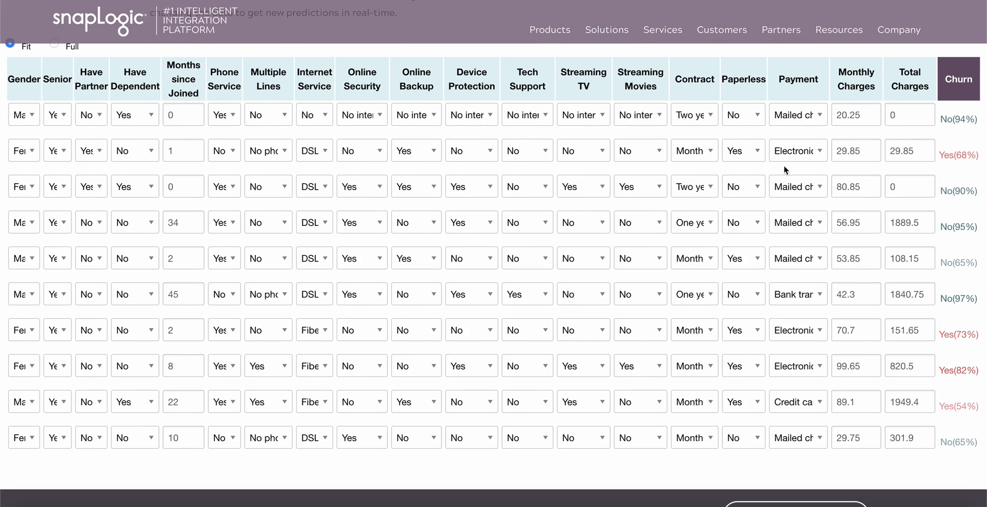
{"action": "double_click", "coordinate": [959, 119]}
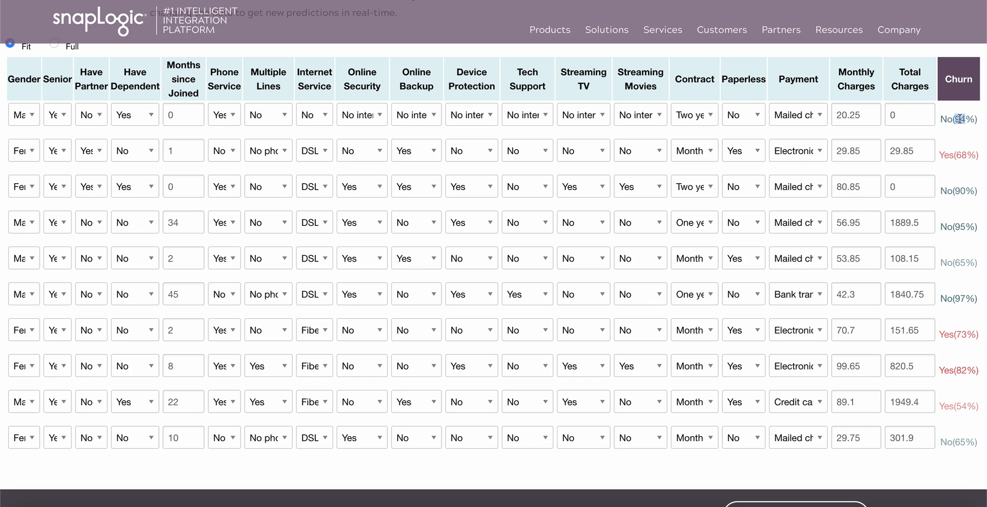
{"action": "double_click", "coordinate": [961, 155]}
- Set Internet Service to Fiber optic for the second through fifth customers in the prediction table
{"action": "left_click", "coordinate": [327, 155]}
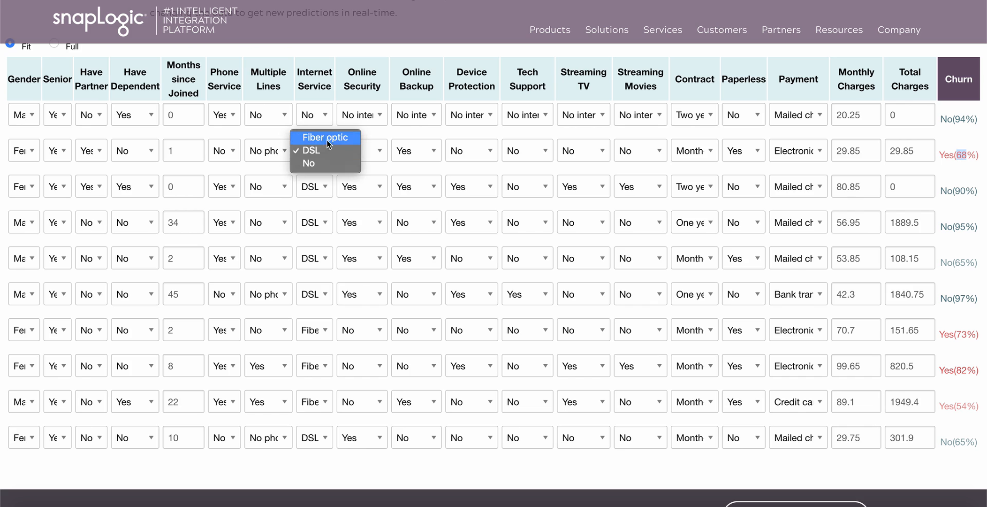
{"action": "left_click", "coordinate": [328, 138]}
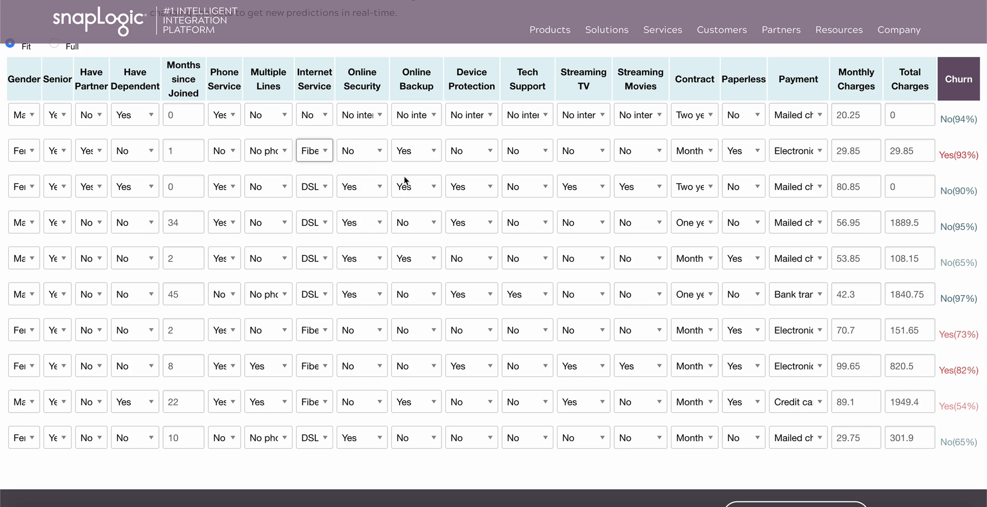
{"action": "left_click", "coordinate": [321, 187]}
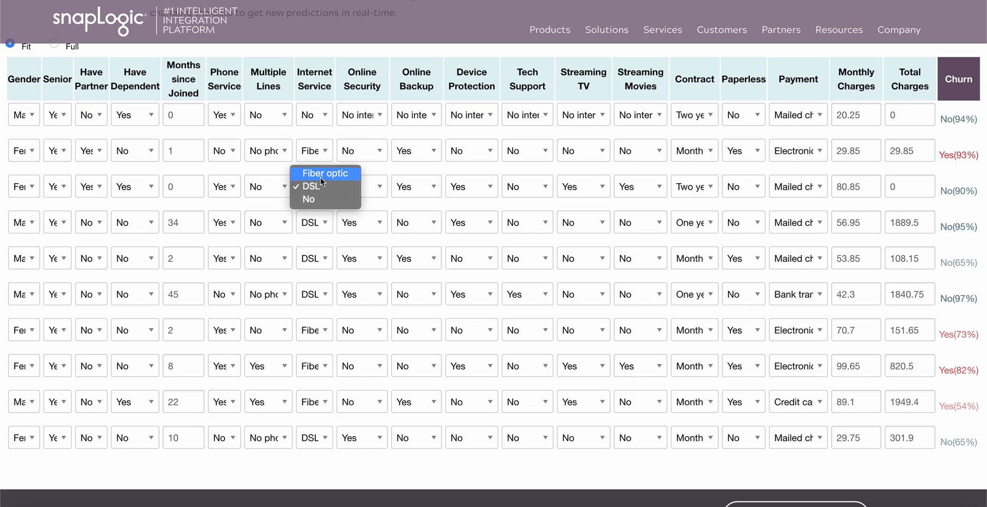
{"action": "left_click", "coordinate": [321, 177]}
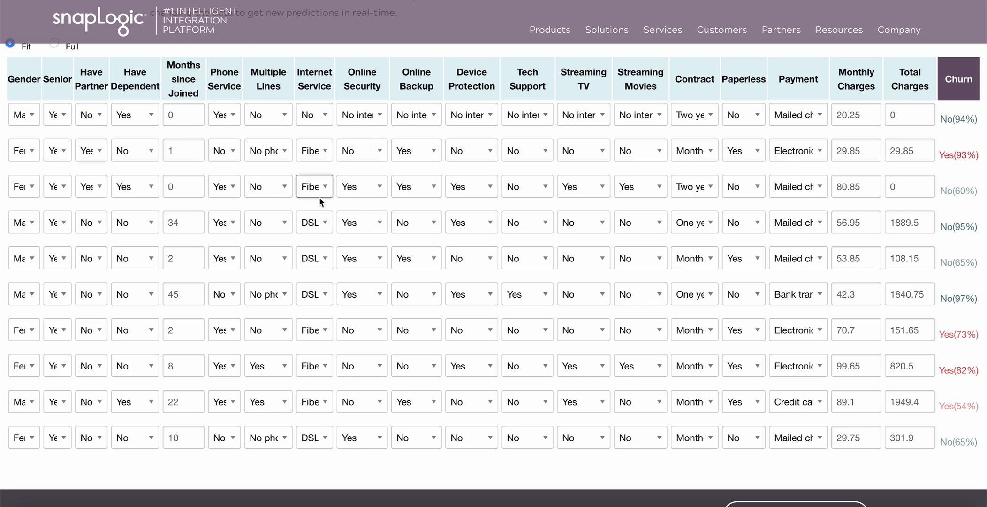
{"action": "left_click", "coordinate": [318, 218]}
{"action": "left_click", "coordinate": [318, 211]}
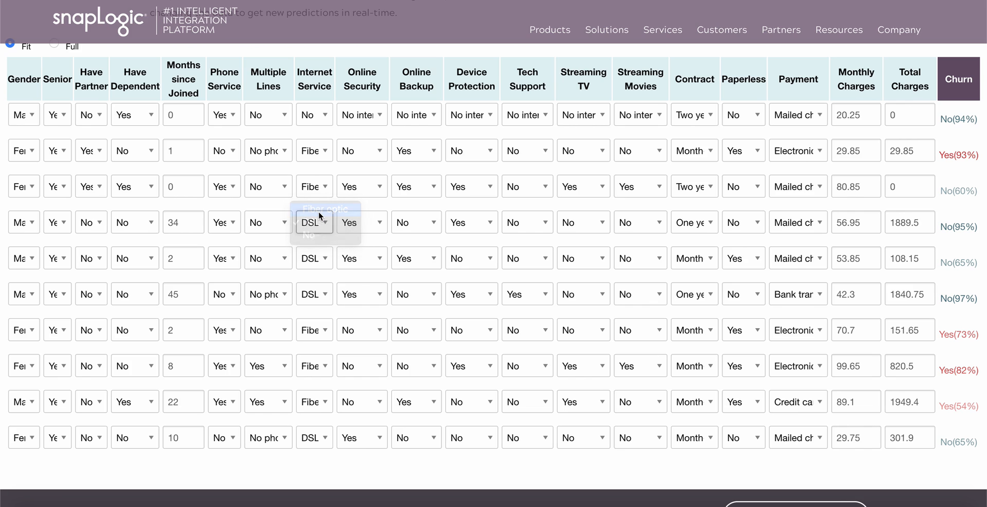
{"action": "left_click", "coordinate": [315, 257]}
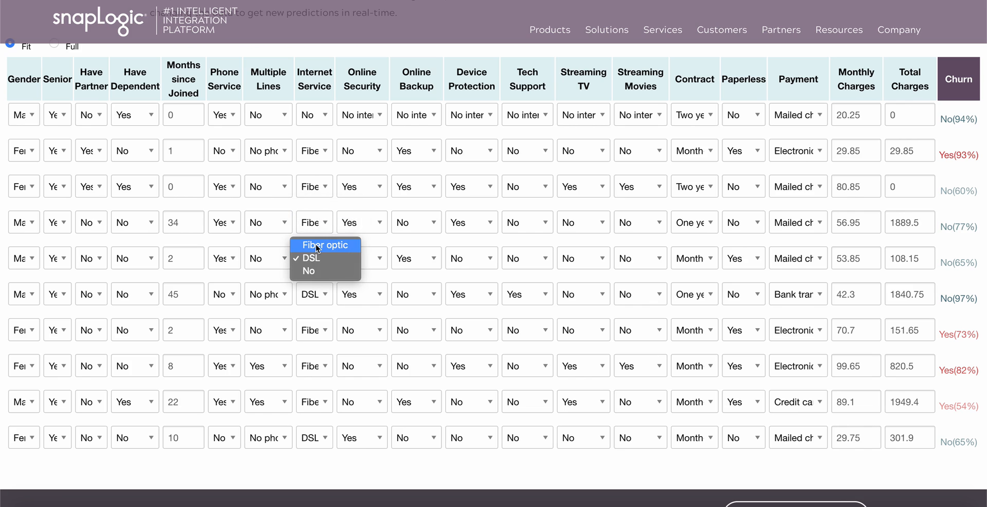
{"action": "left_click", "coordinate": [317, 246]}
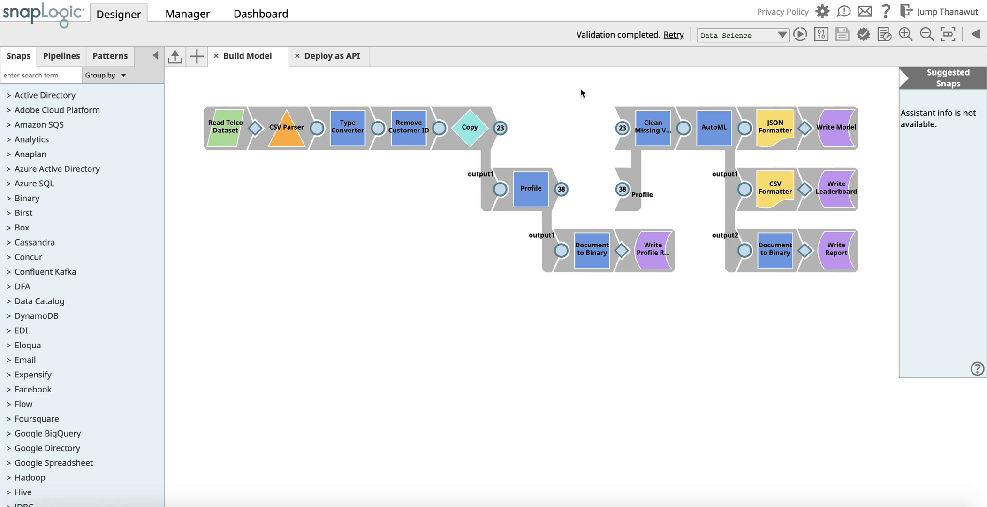
- In SnapLogic Designer, revalidate the Build Model pipeline and inspect the source file URL of the Read Telco Dataset snap
{"action": "left_click", "coordinate": [667, 36]}
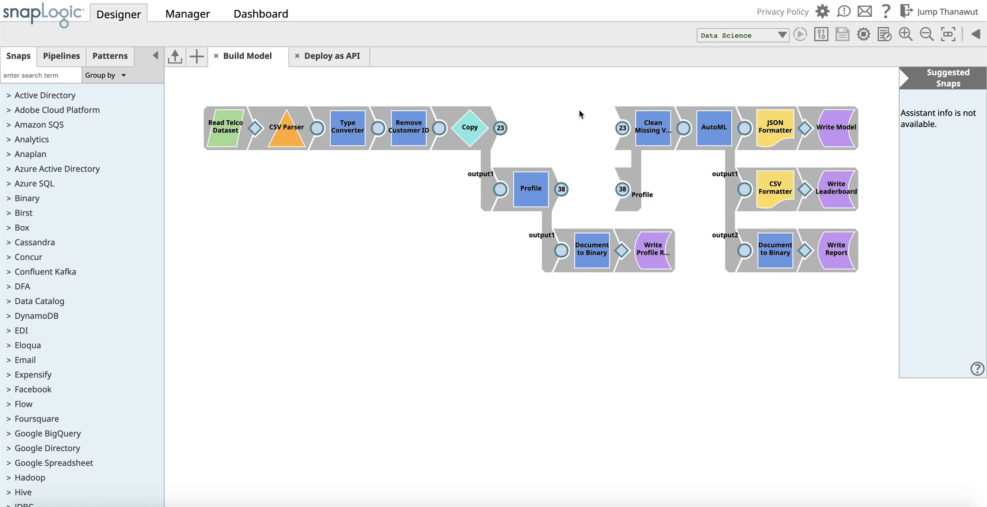
{"action": "left_click", "coordinate": [237, 125]}
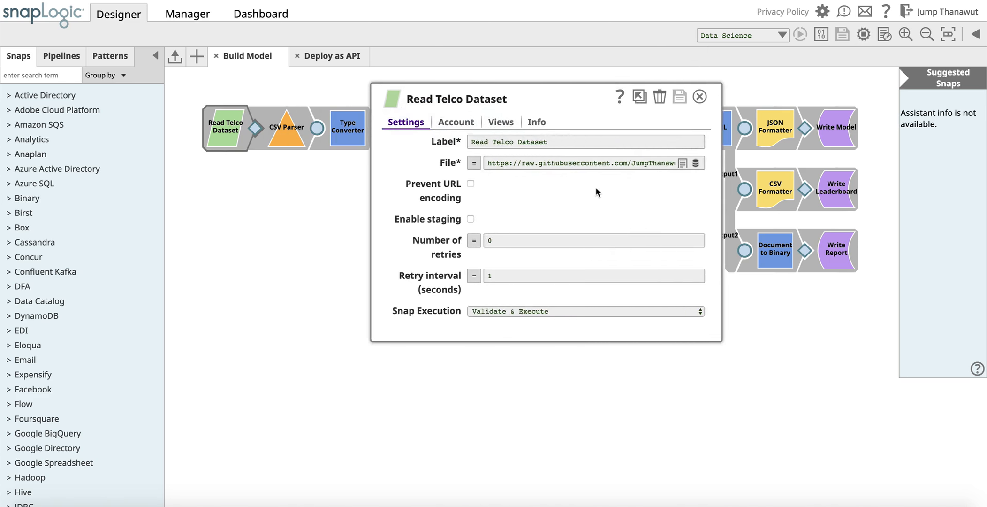
{"action": "left_click", "coordinate": [580, 165]}
{"action": "left_click_drag", "start_coordinate": [658, 164], "coordinate": [711, 166]}
{"action": "left_click", "coordinate": [700, 96]}
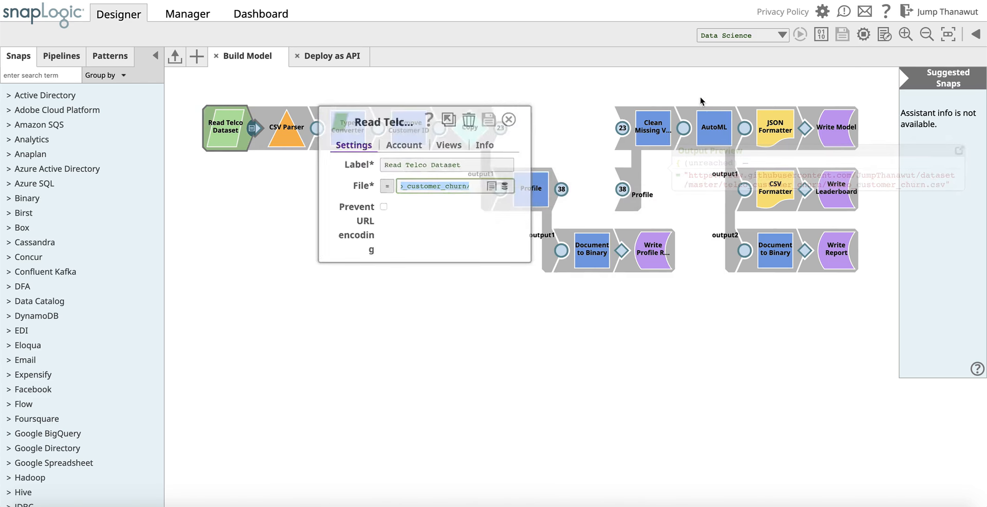
- Preview the CSV Parser output and examine its columns across to Churn
{"action": "left_click", "coordinate": [315, 132]}
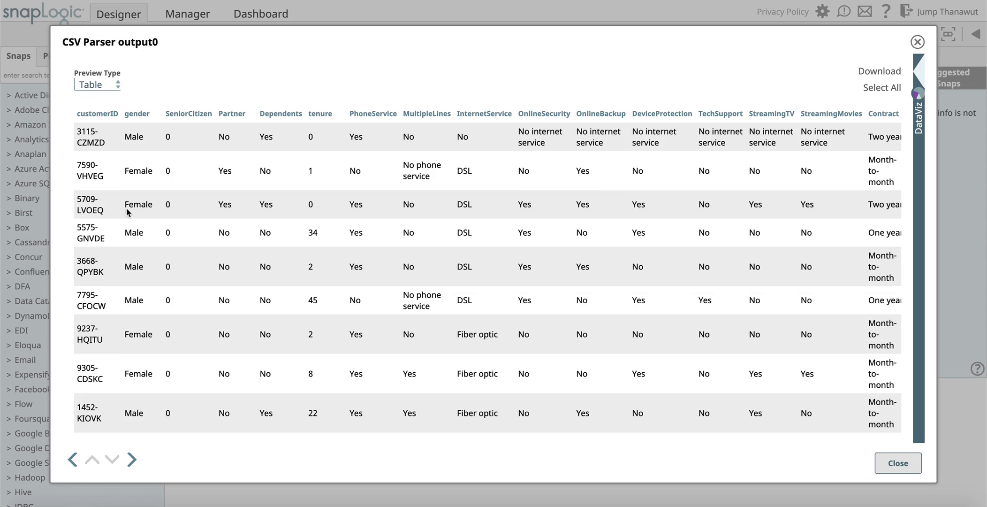
{"action": "scroll", "coordinate": [540, 242], "scroll_direction": "right", "scroll_amount": 3}
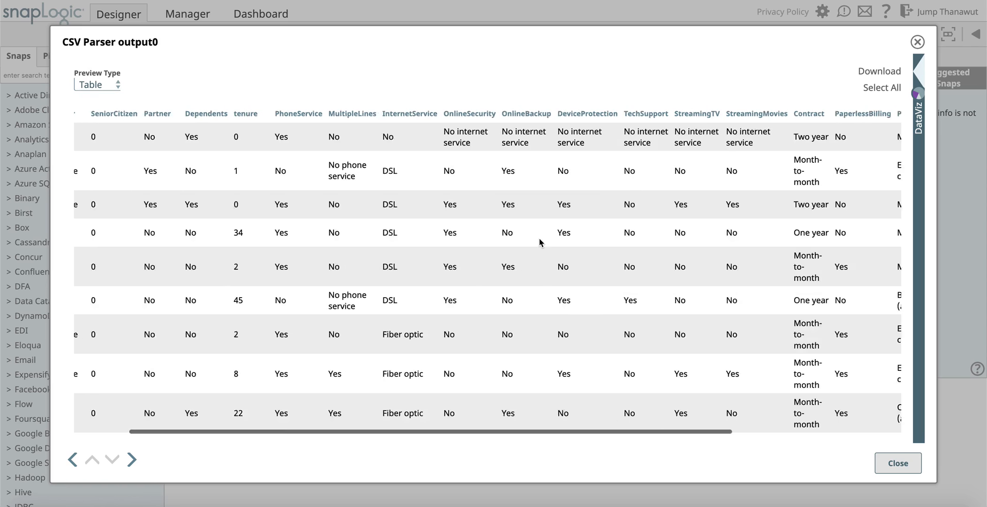
{"action": "scroll", "coordinate": [540, 242], "scroll_direction": "right", "scroll_amount": 9}
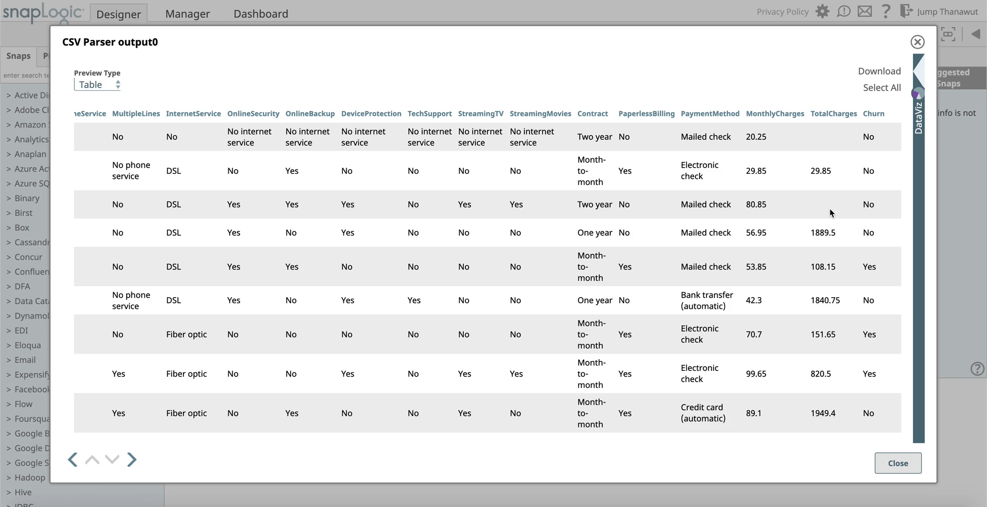
{"action": "left_click", "coordinate": [897, 463]}
- Check the Type Converter's SeniorCitizen policy against the CSV Parser output, and inspect the Remove Customer ID mapping
{"action": "left_click", "coordinate": [357, 142]}
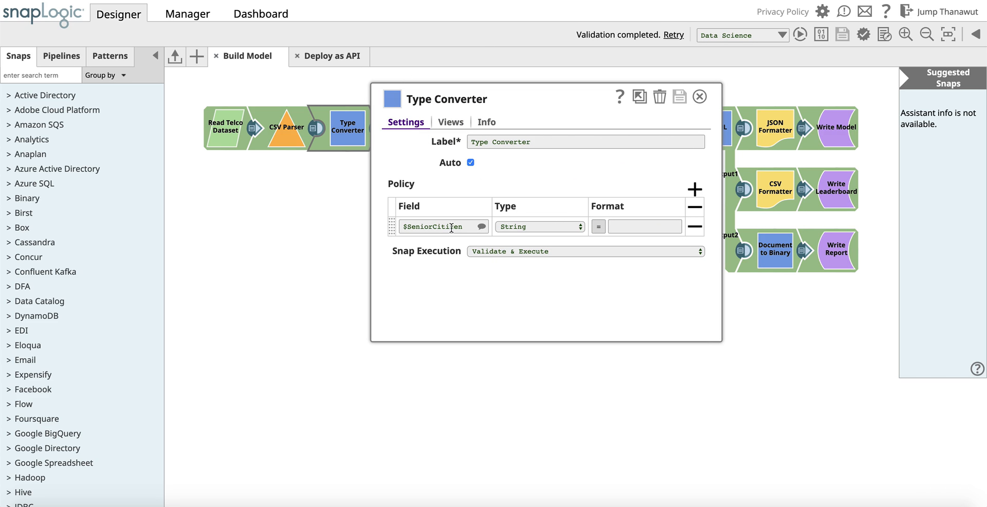
{"action": "left_click", "coordinate": [315, 130]}
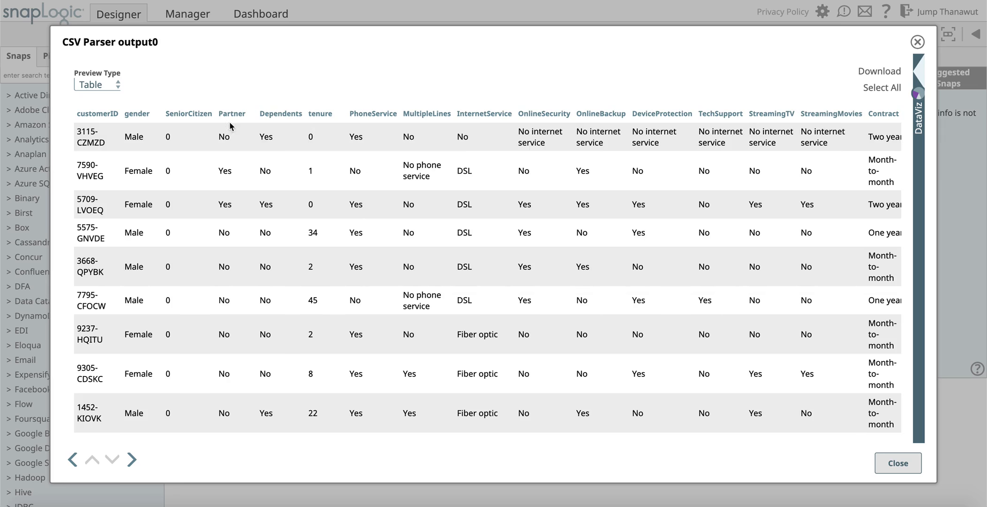
{"action": "scroll", "coordinate": [179, 181], "scroll_direction": "down", "scroll_amount": 10}
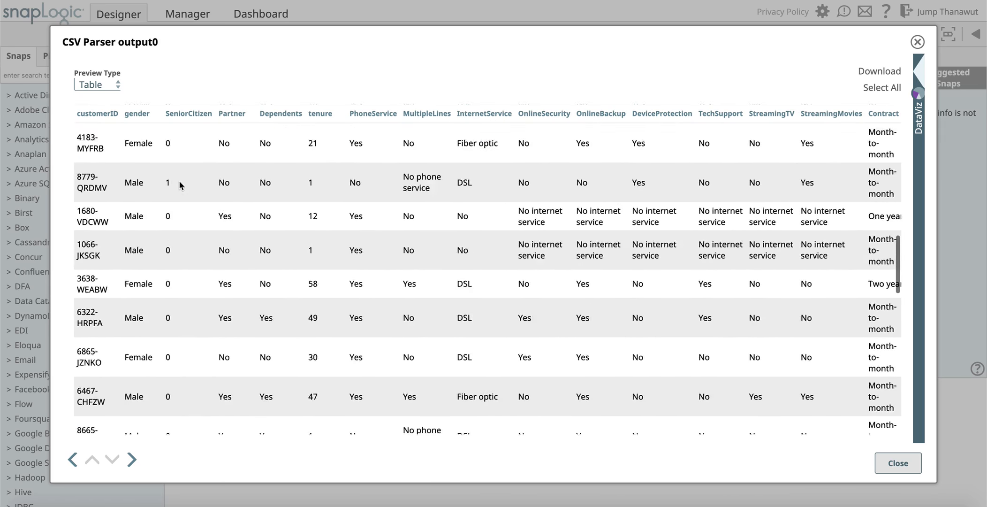
{"action": "scroll", "coordinate": [179, 180], "scroll_direction": "down", "scroll_amount": 10}
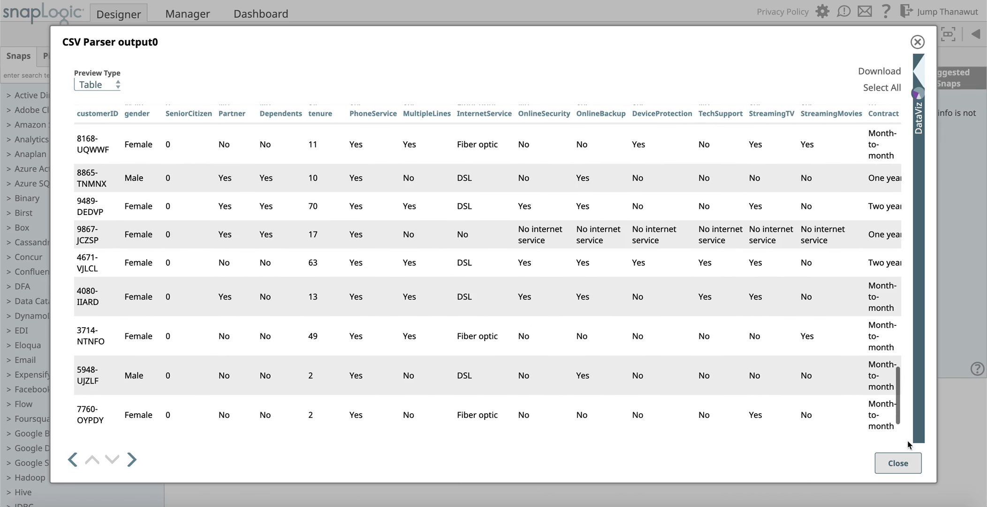
{"action": "left_click", "coordinate": [898, 462]}
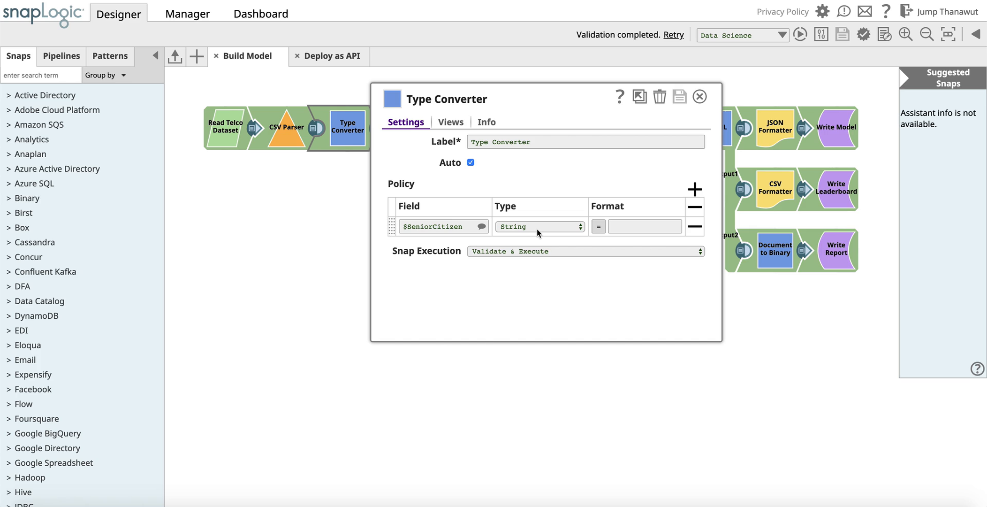
{"action": "left_click", "coordinate": [699, 96]}
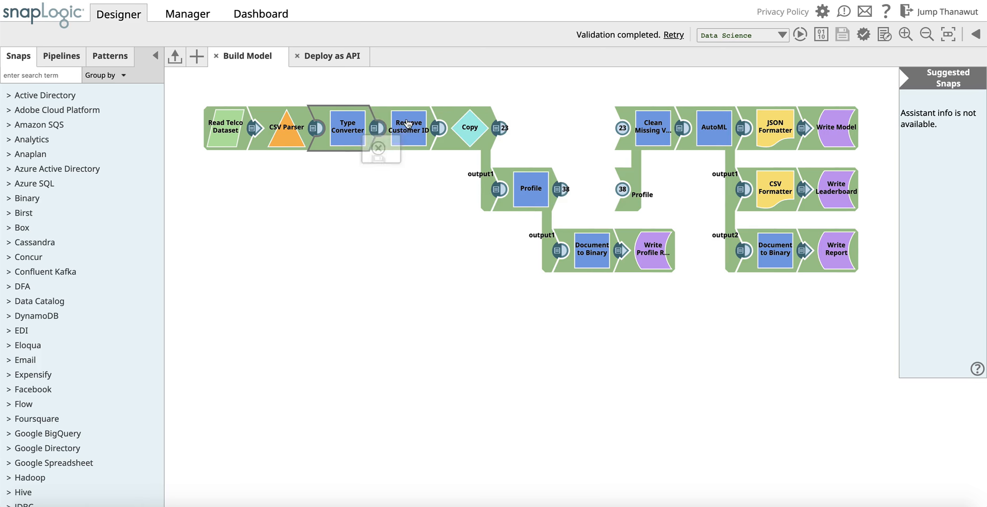
{"action": "left_click", "coordinate": [402, 131]}
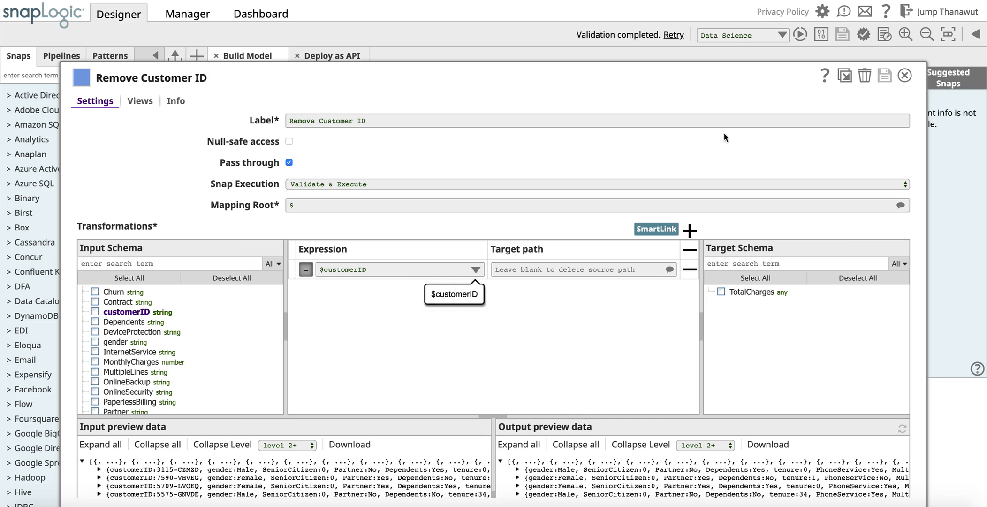
{"action": "left_click", "coordinate": [905, 75]}
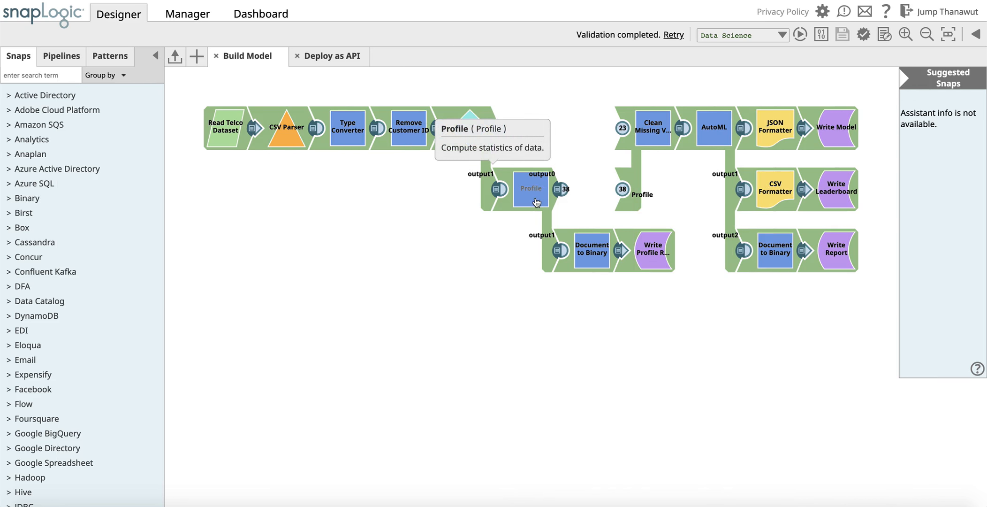
- Preview the telco_churn_profile.html file of the Write Profile Report snap in a separate browser tab
{"action": "left_click", "coordinate": [647, 256]}
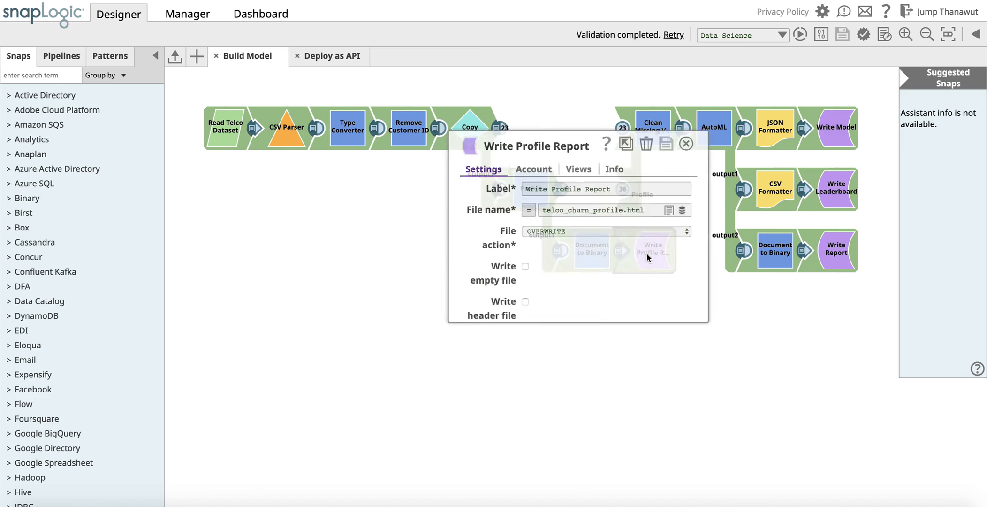
{"action": "left_click", "coordinate": [681, 164]}
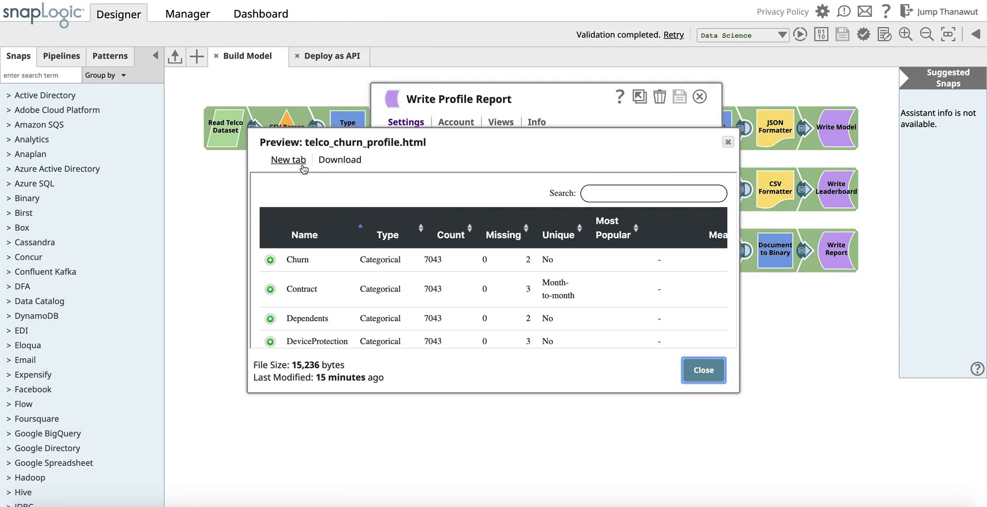
{"action": "left_click", "coordinate": [299, 164]}
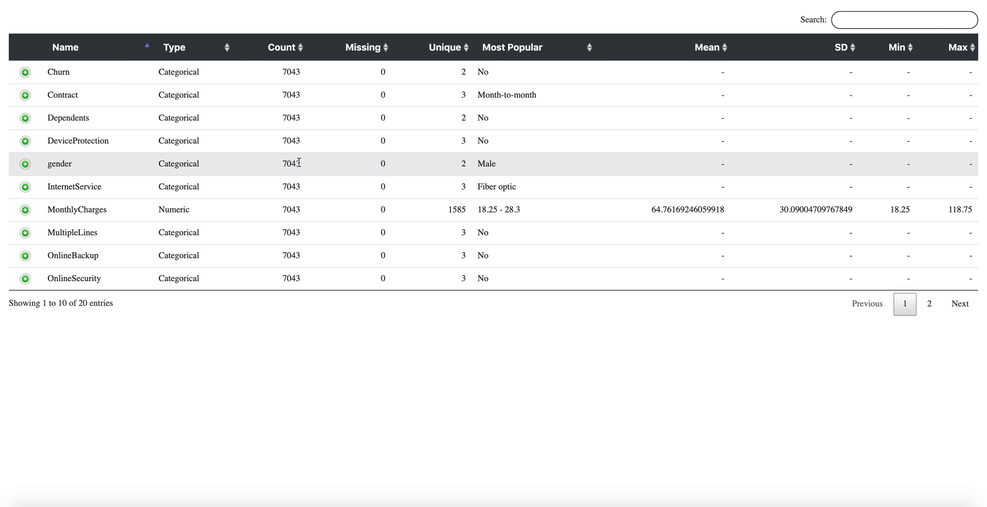
- Expand the Churn and MonthlyCharges rows of the profile report to examine their value distributions
{"action": "left_click", "coordinate": [247, 75]}
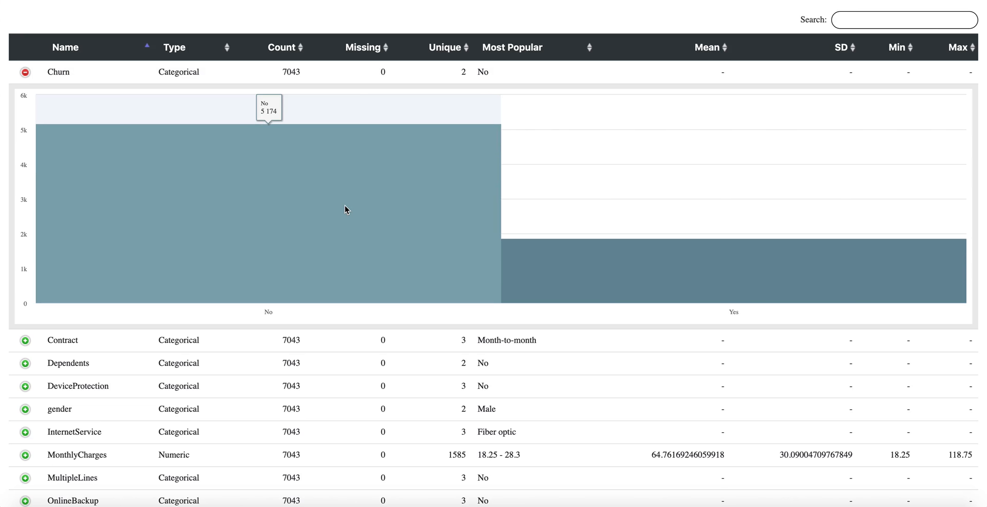
{"action": "mouse_move", "coordinate": [604, 294]}
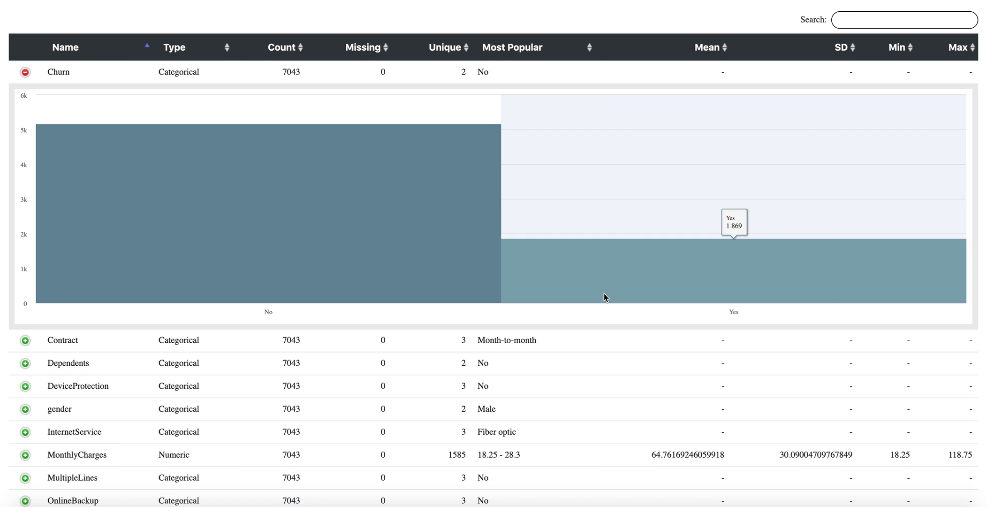
{"action": "scroll", "coordinate": [603, 293], "scroll_direction": "down", "scroll_amount": 2}
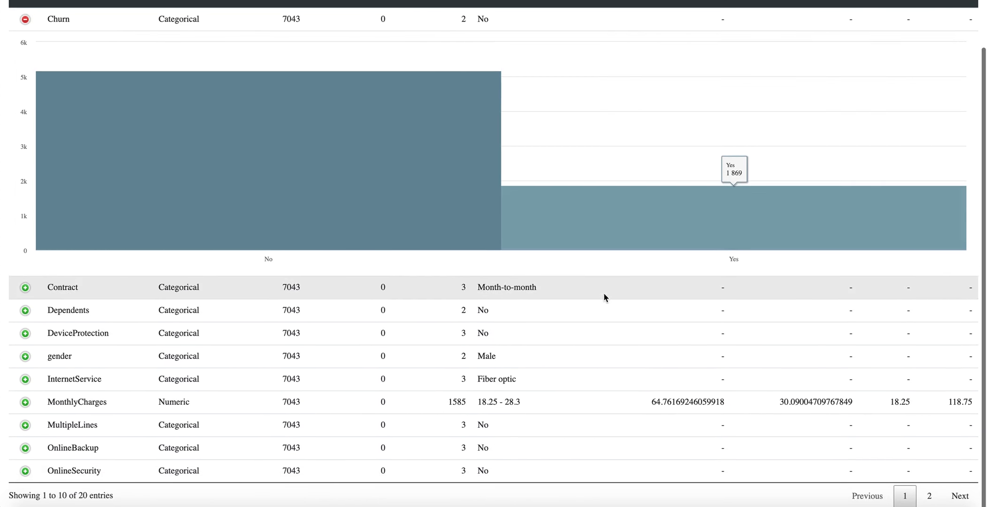
{"action": "left_click", "coordinate": [377, 398]}
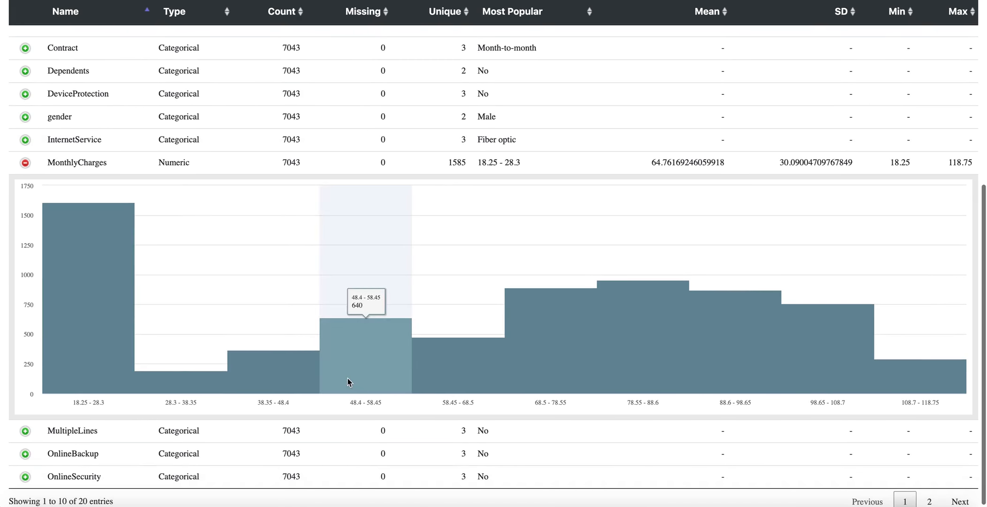
- Compare the counts across the ranges of the MonthlyCharges histogram, then close the profile report preview and the Write Profile Report settings
{"action": "mouse_move", "coordinate": [174, 371]}
{"action": "mouse_move", "coordinate": [89, 378]}
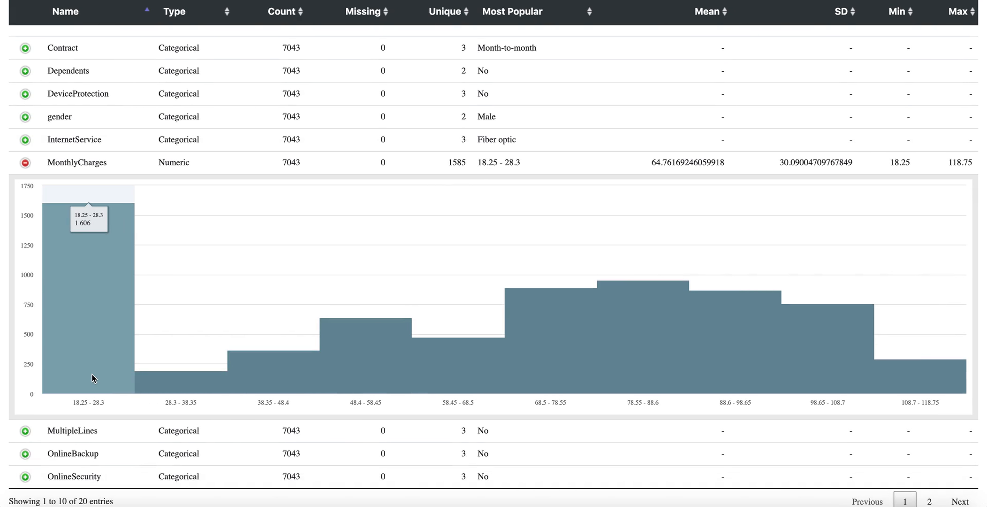
{"action": "mouse_move", "coordinate": [617, 369]}
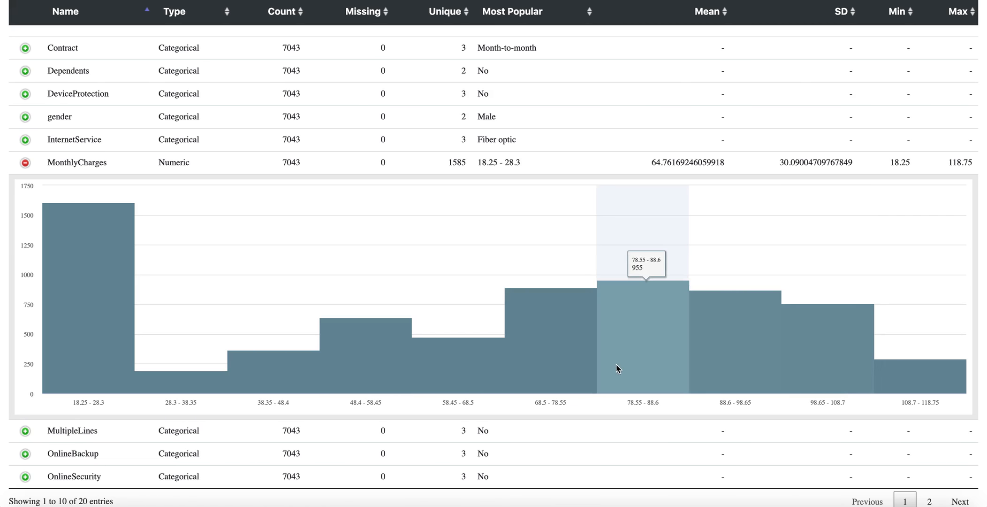
{"action": "mouse_move", "coordinate": [554, 366]}
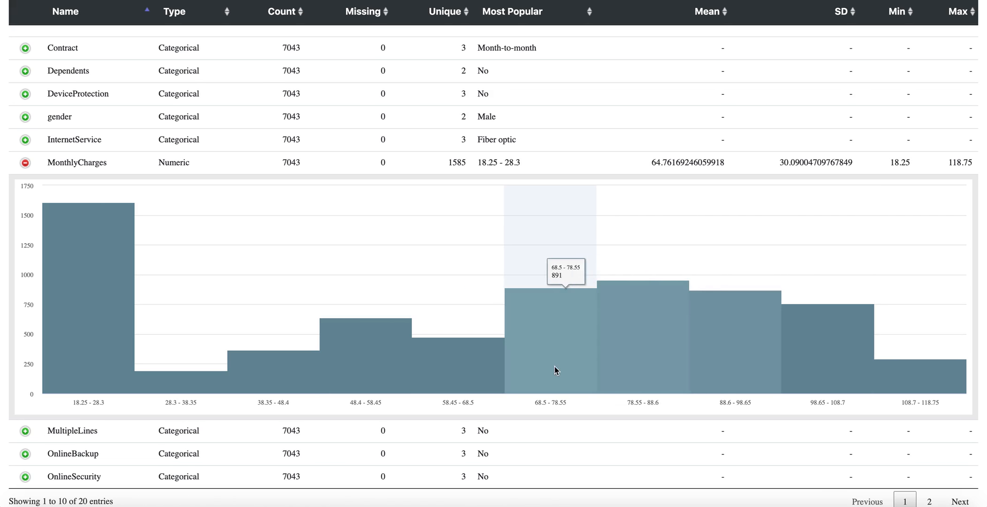
{"action": "scroll", "coordinate": [635, 368], "scroll_direction": "down", "scroll_amount": 1}
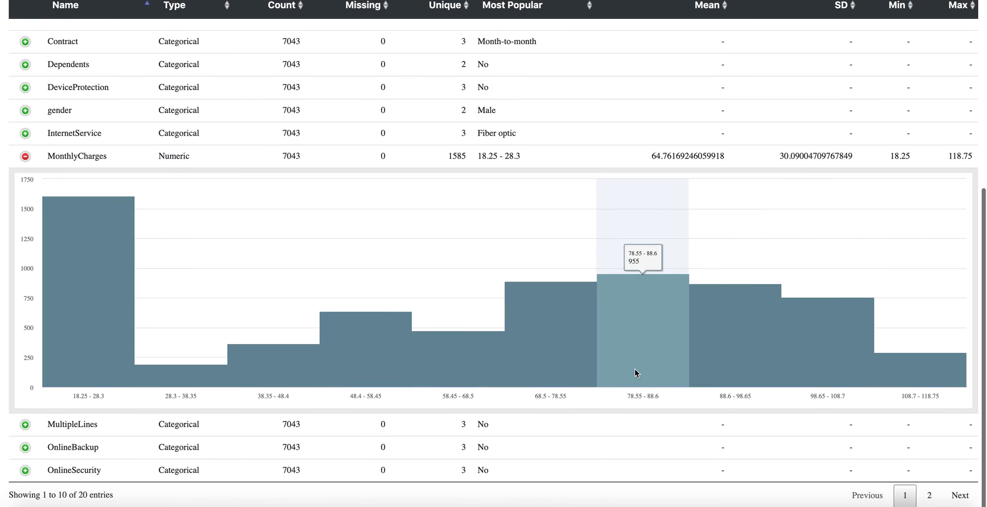
{"action": "mouse_move", "coordinate": [522, 299]}
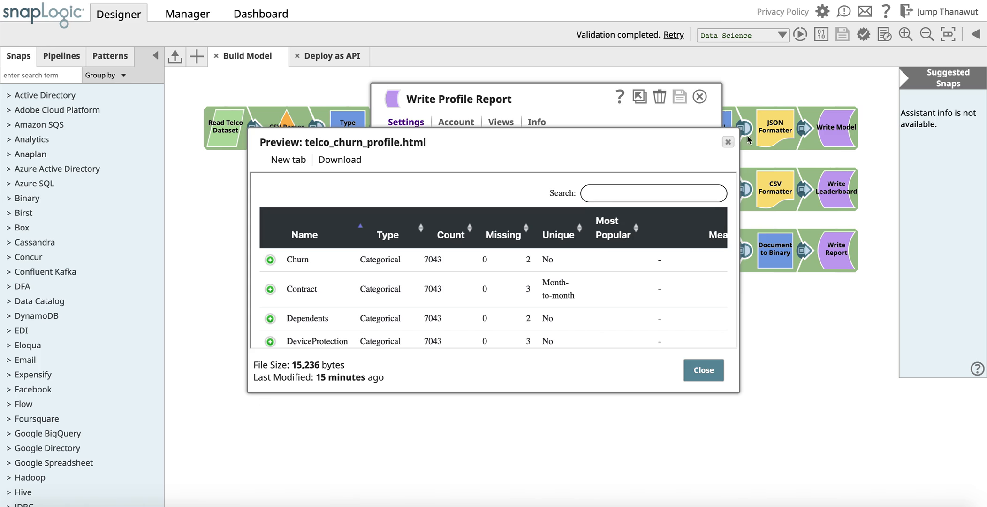
{"action": "left_click", "coordinate": [730, 142]}
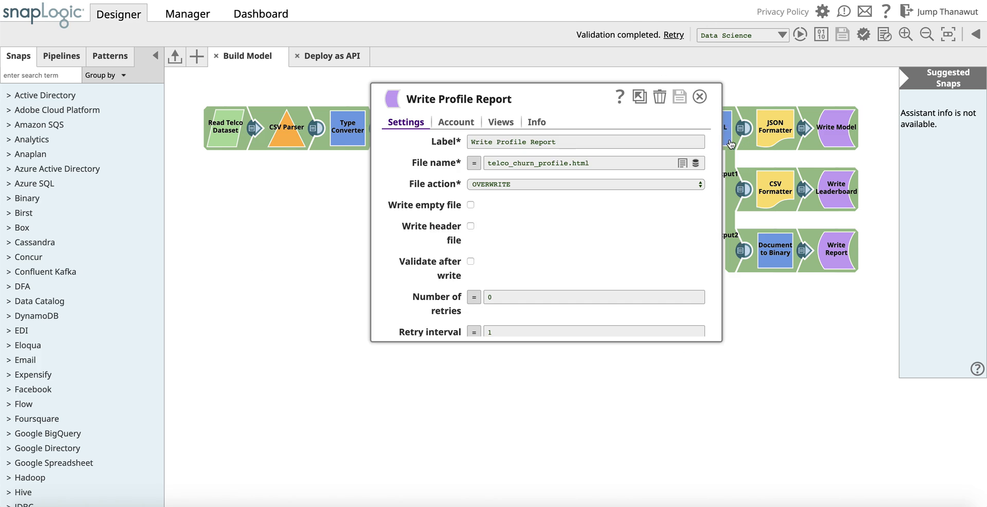
{"action": "left_click", "coordinate": [699, 101]}
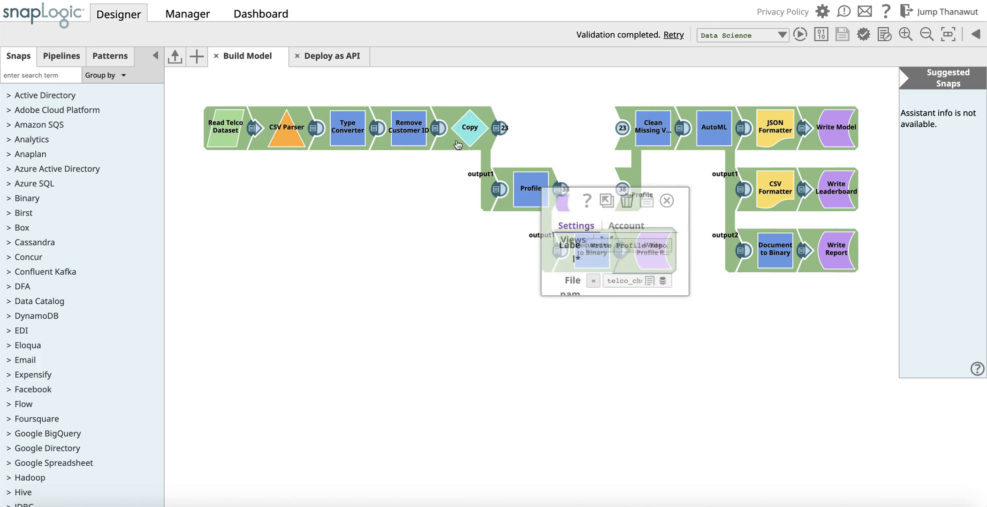
- Preview the CSV Parser output again and check its TotalCharges column for missing values
{"action": "left_click", "coordinate": [311, 130]}
{"action": "scroll", "coordinate": [735, 240], "scroll_direction": "right", "scroll_amount": 6}
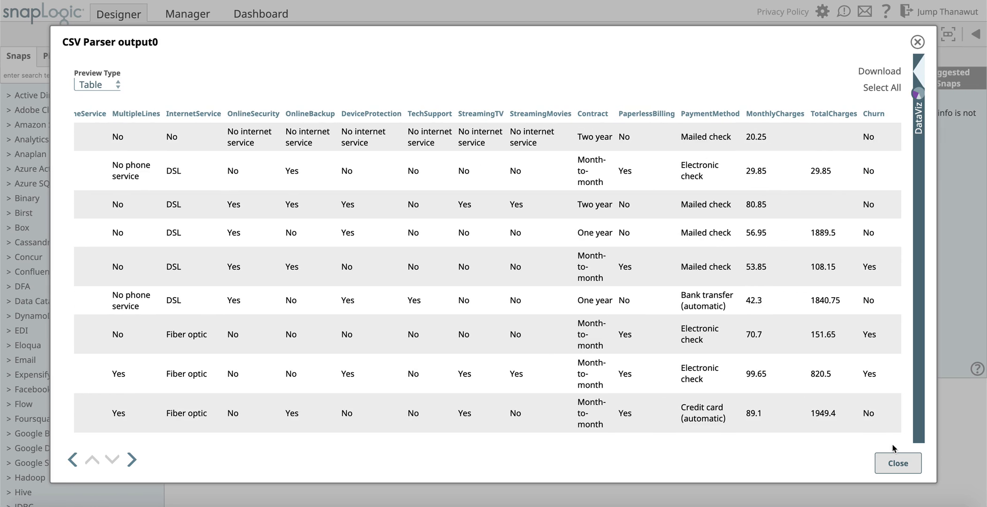
{"action": "left_click", "coordinate": [893, 461]}
- Inspect the Clean Missing Values policy in an enlarged settings window, checking the rule for the $TotalCharges field
{"action": "left_click", "coordinate": [646, 135]}
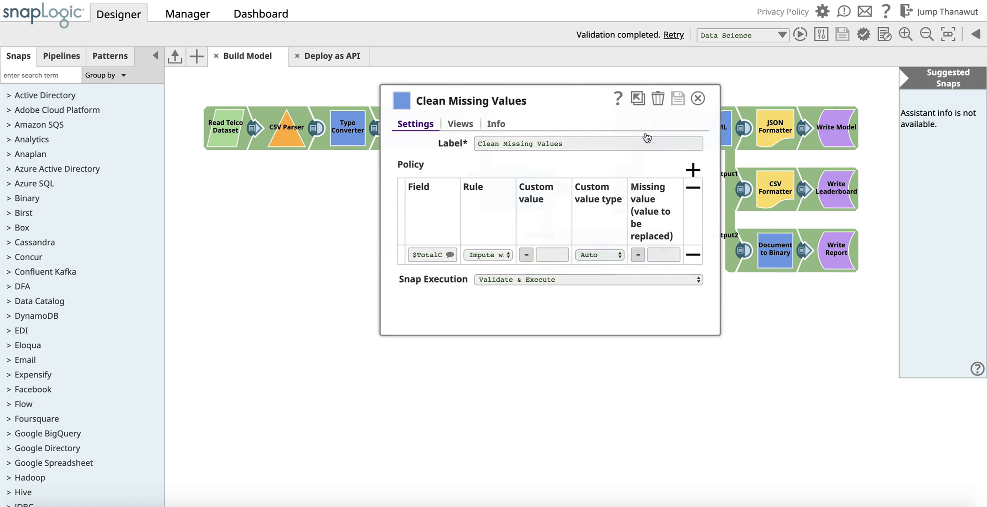
{"action": "left_click", "coordinate": [638, 99]}
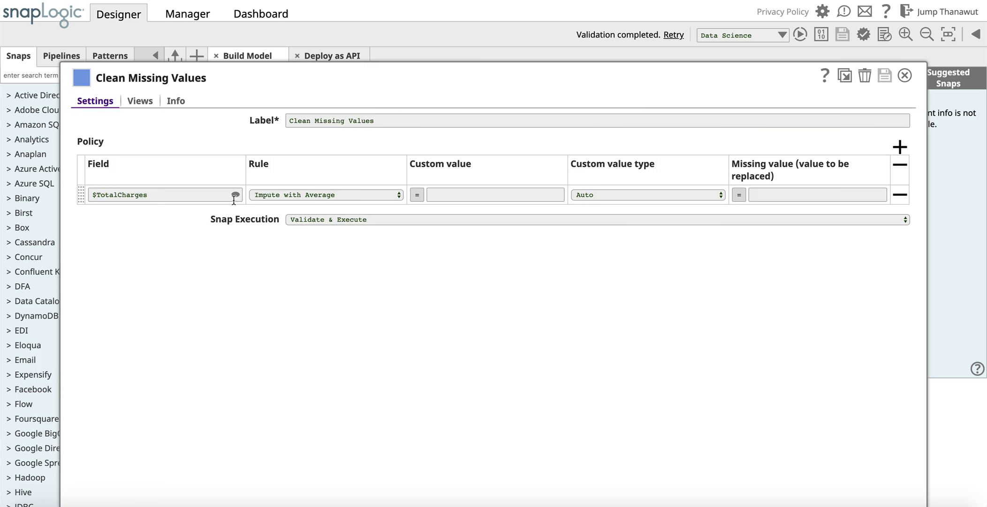
{"action": "double_click", "coordinate": [136, 195]}
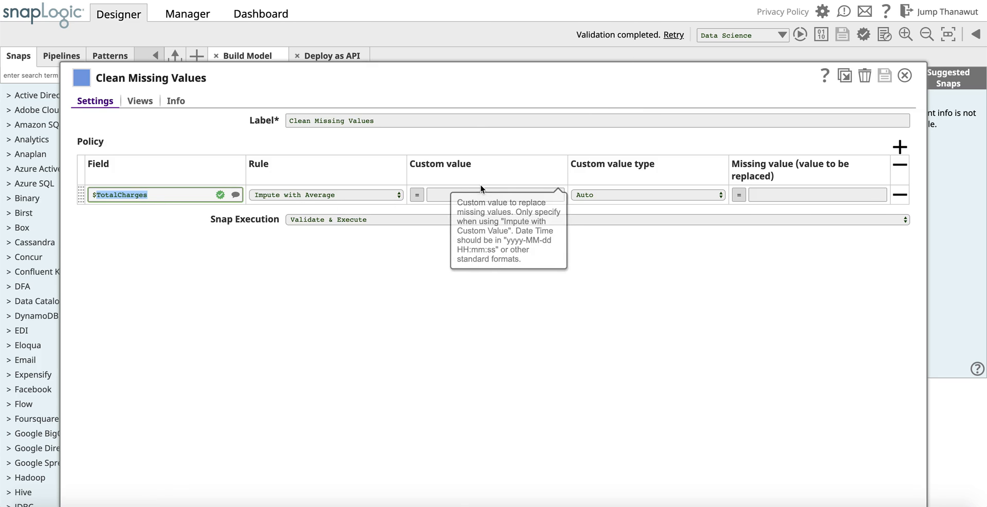
{"action": "left_click", "coordinate": [903, 78]}
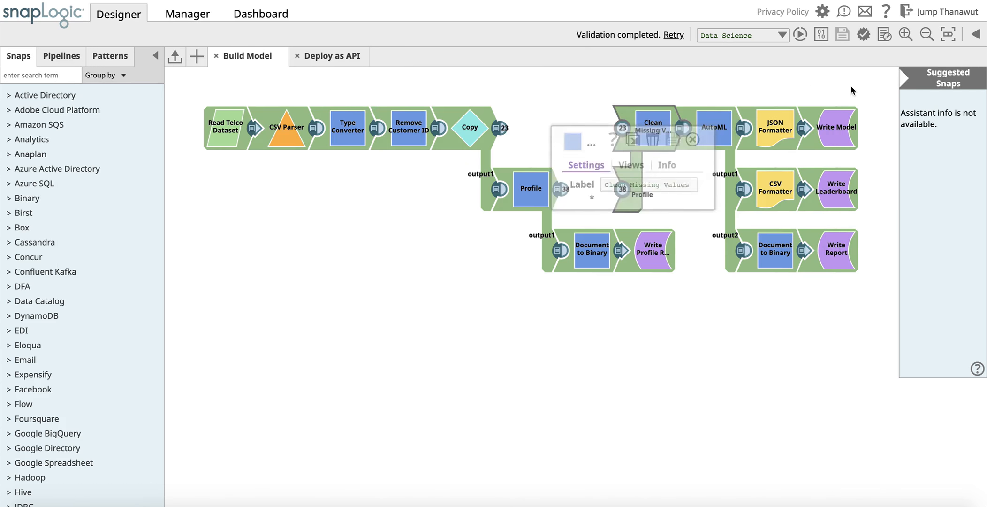
- Open the AutoML snap settings and inspect the label field, the available engines and the algorithms list
{"action": "left_click", "coordinate": [719, 132]}
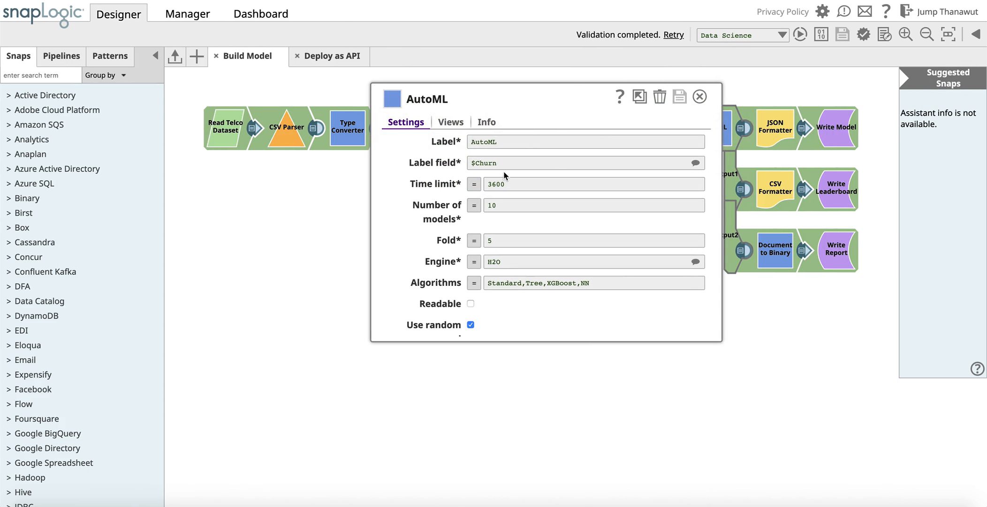
{"action": "left_click", "coordinate": [500, 162]}
{"action": "left_click", "coordinate": [501, 164]}
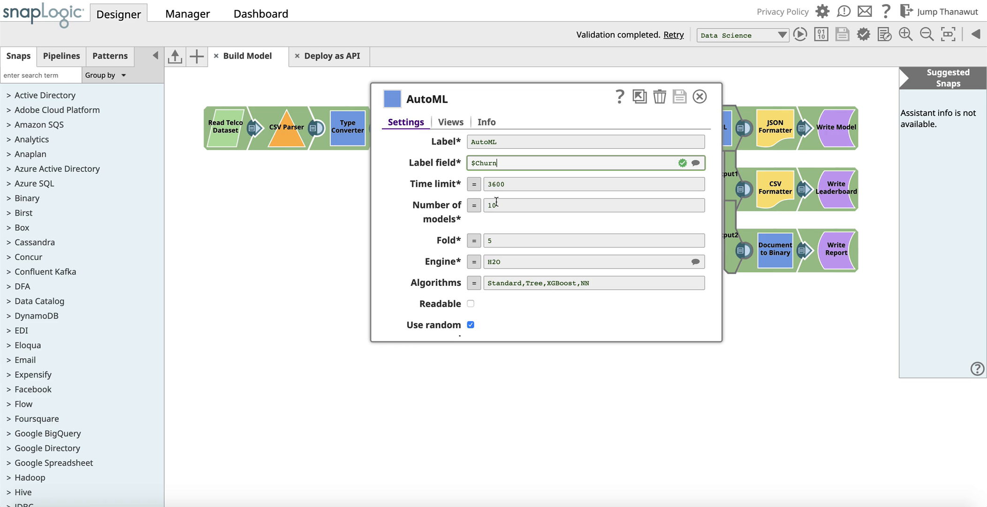
{"action": "left_click", "coordinate": [695, 261]}
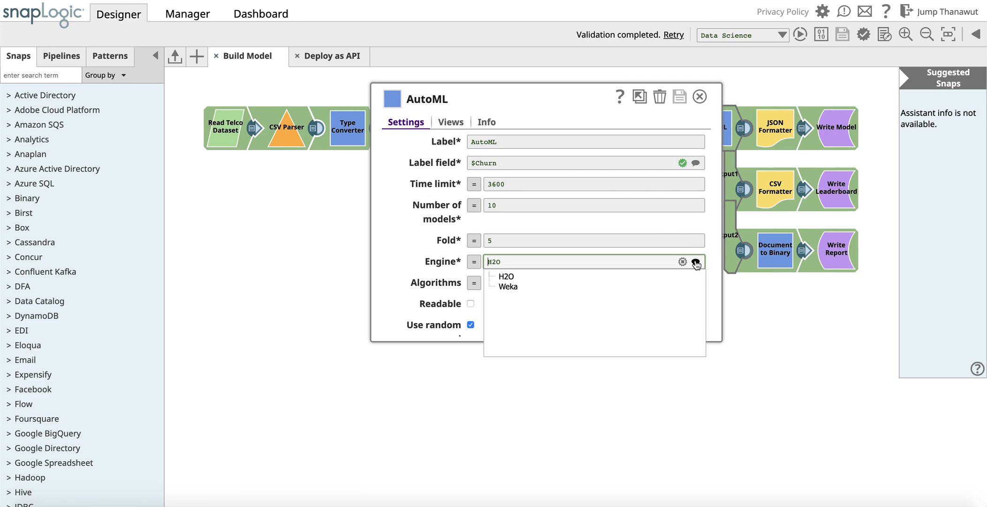
{"action": "left_click", "coordinate": [695, 262]}
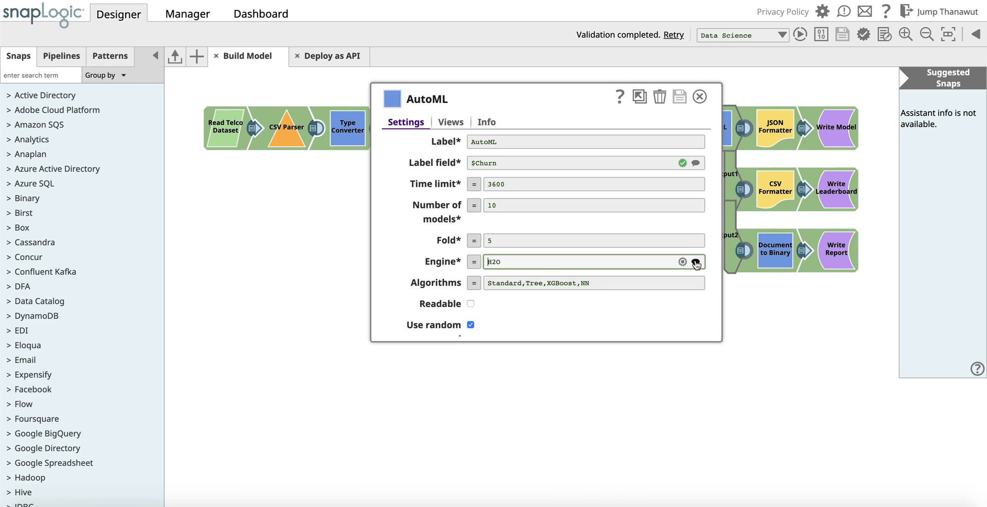
{"action": "left_click", "coordinate": [599, 281]}
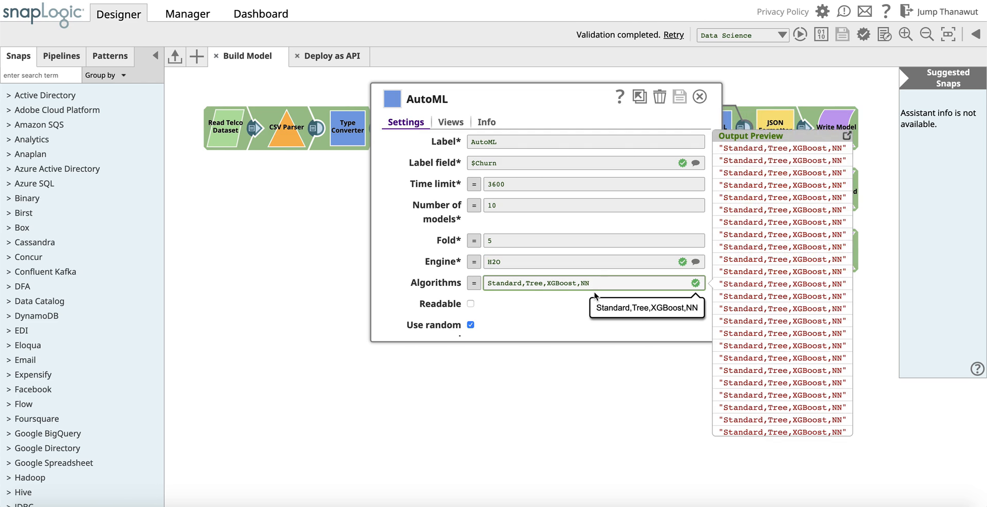
- Check the AutoML snap's time limit, number of models and random seed settings, and close its settings
{"action": "left_click_drag", "start_coordinate": [499, 205], "coordinate": [486, 184]}
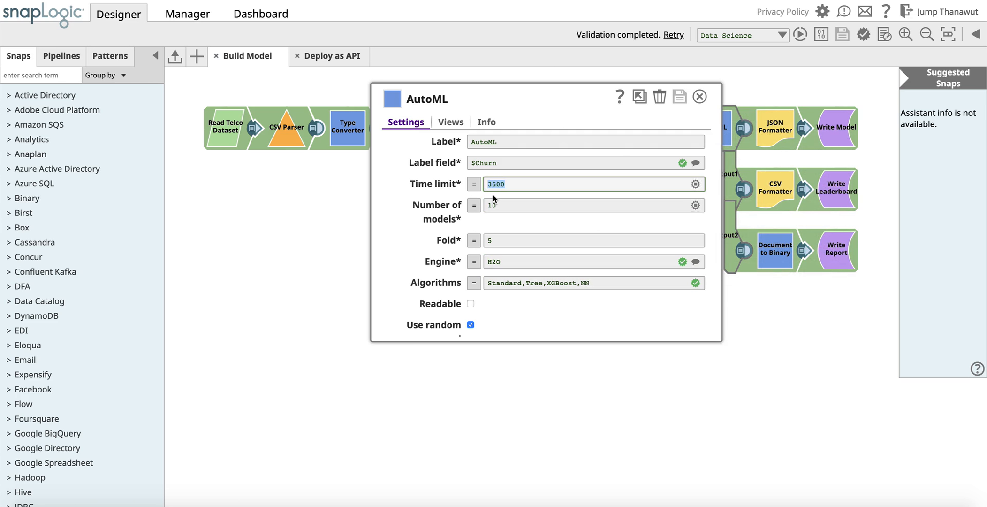
{"action": "scroll", "coordinate": [494, 269], "scroll_direction": "down", "scroll_amount": 4}
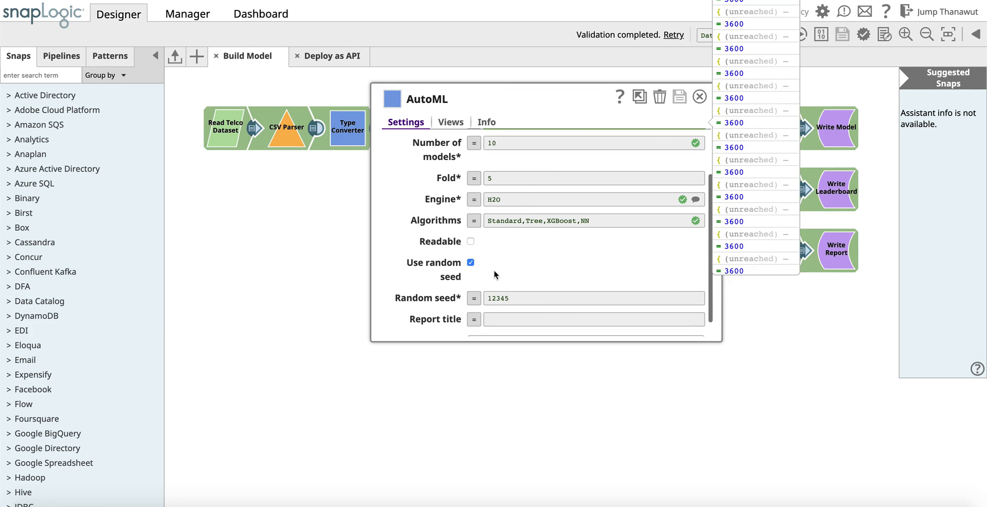
{"action": "scroll", "coordinate": [500, 281], "scroll_direction": "down", "scroll_amount": 1}
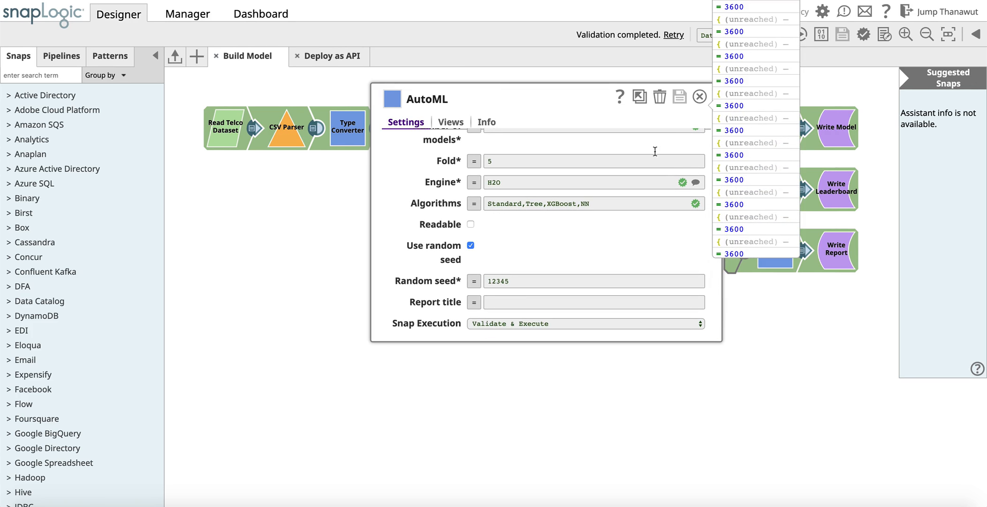
{"action": "left_click", "coordinate": [699, 96]}
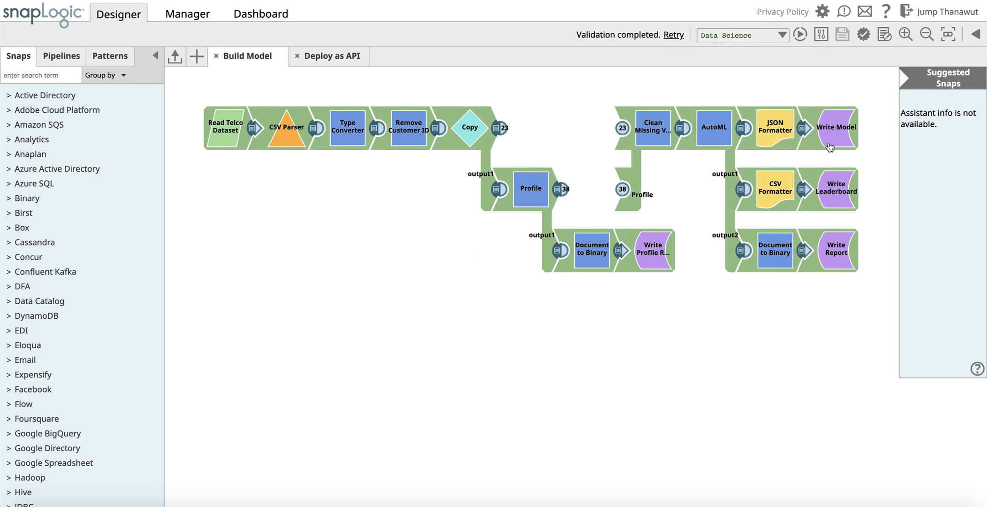
- Preview AutoML output0 as JSON and expand its record to examine the summary, metadata and model fields
{"action": "left_click", "coordinate": [742, 129]}
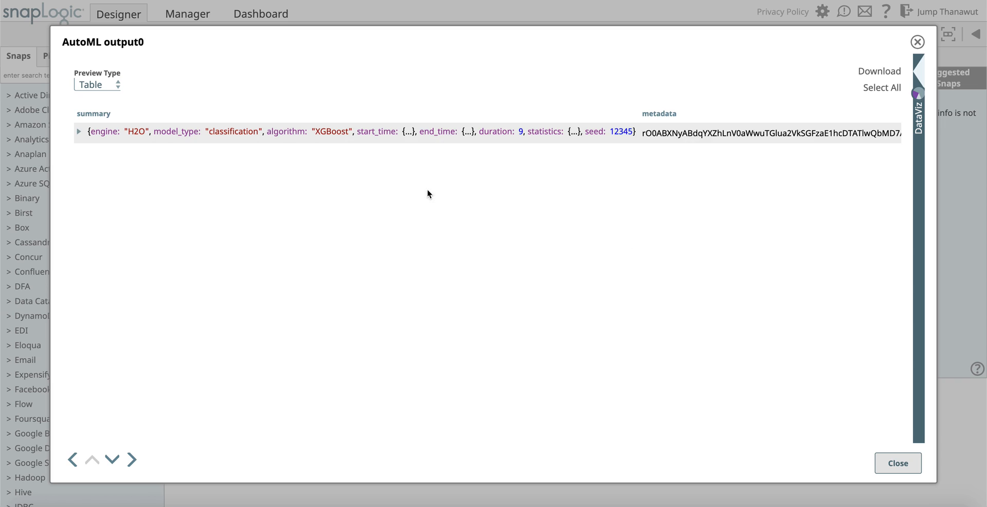
{"action": "left_click", "coordinate": [101, 86]}
{"action": "left_click", "coordinate": [101, 99]}
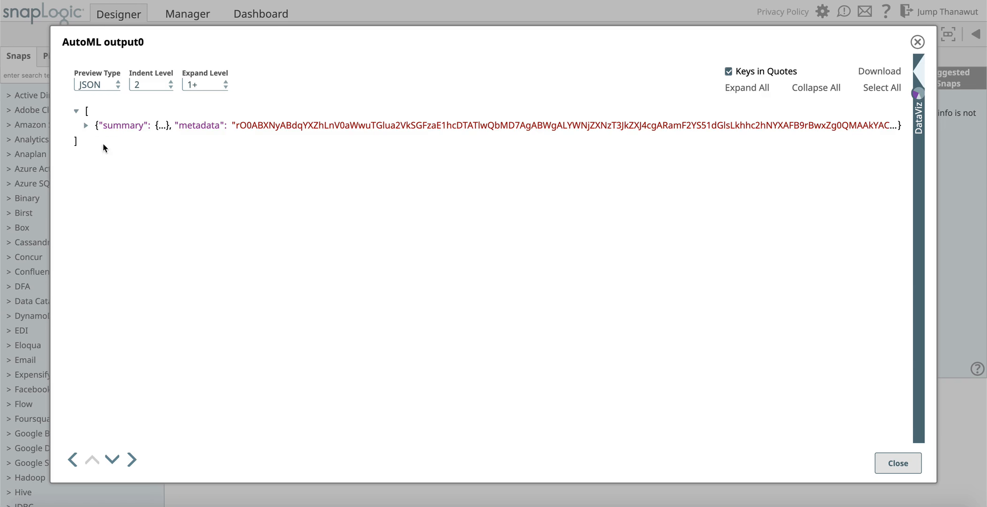
{"action": "left_click", "coordinate": [86, 126]}
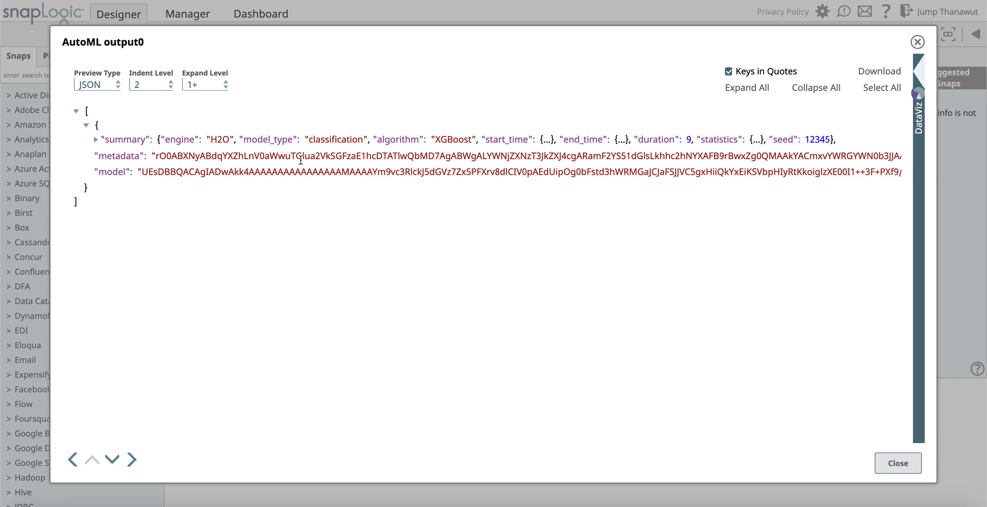
{"action": "left_click", "coordinate": [910, 474]}
- Preview AutoML output1 and compare the ranked algorithms and their metrics in the leaderboard
{"action": "left_click", "coordinate": [742, 190]}
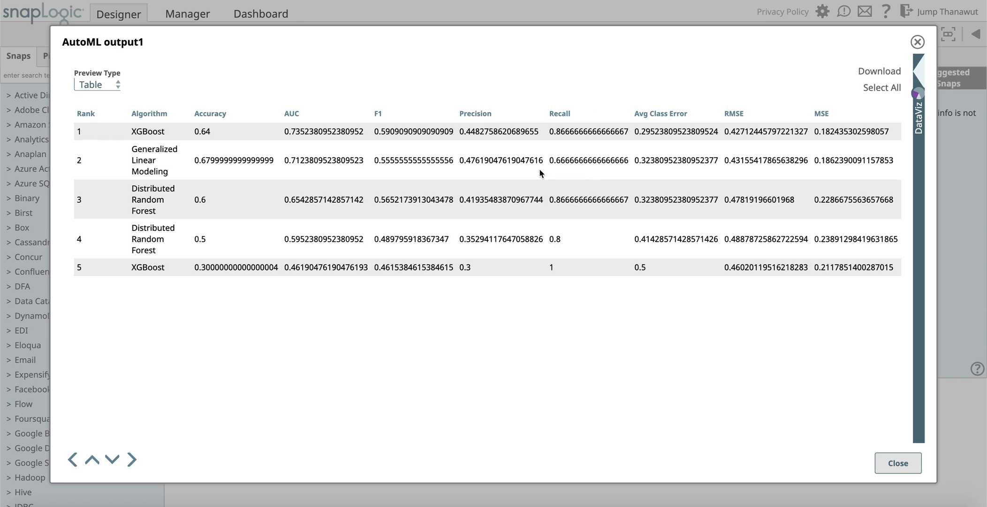
{"action": "left_click_drag", "start_coordinate": [152, 128], "coordinate": [172, 250]}
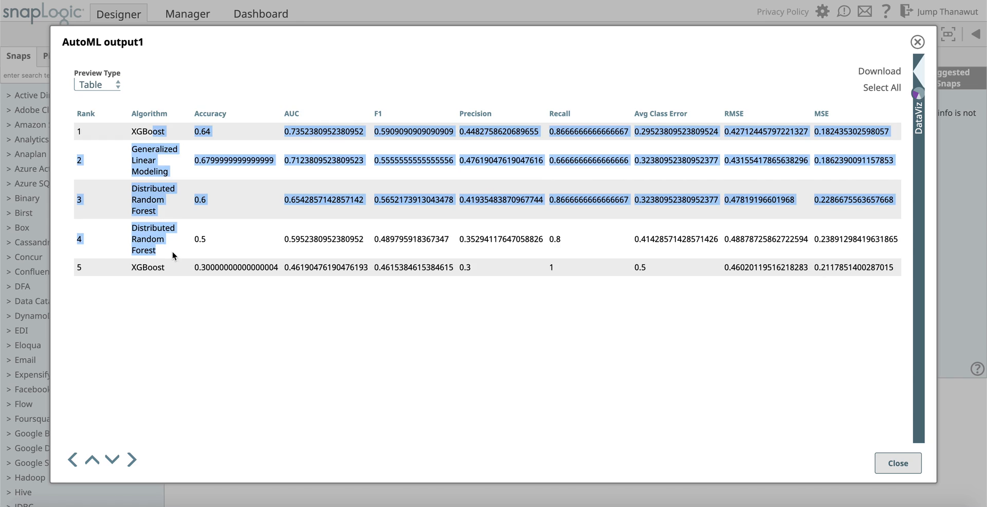
{"action": "left_click", "coordinate": [172, 251]}
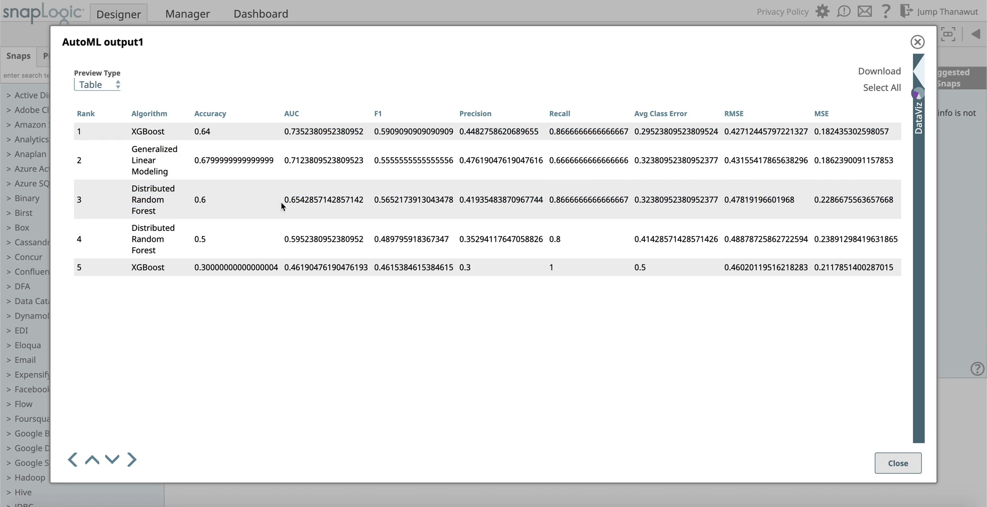
{"action": "left_click", "coordinate": [902, 470]}
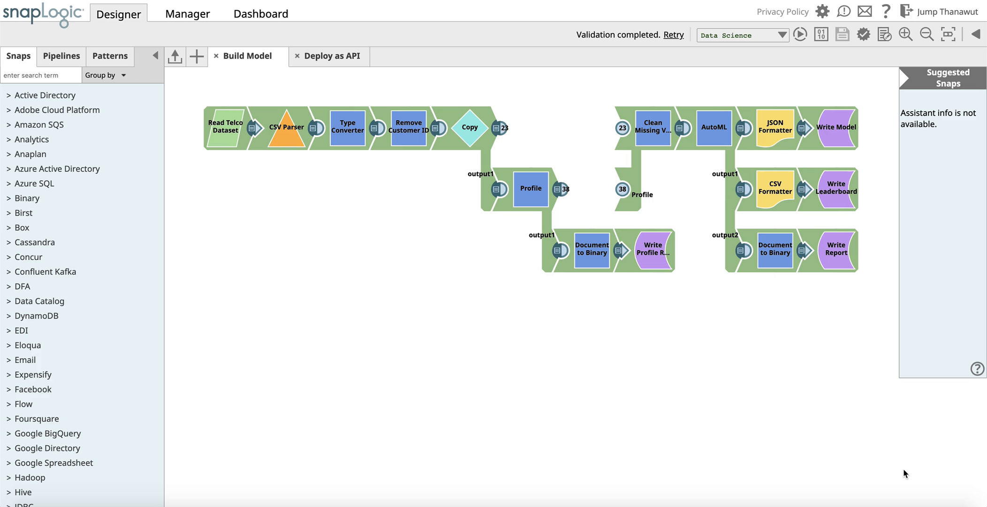
- Preview the telco_churn_report.html file of the Write Report snap in a separate browser tab
{"action": "left_click", "coordinate": [844, 260]}
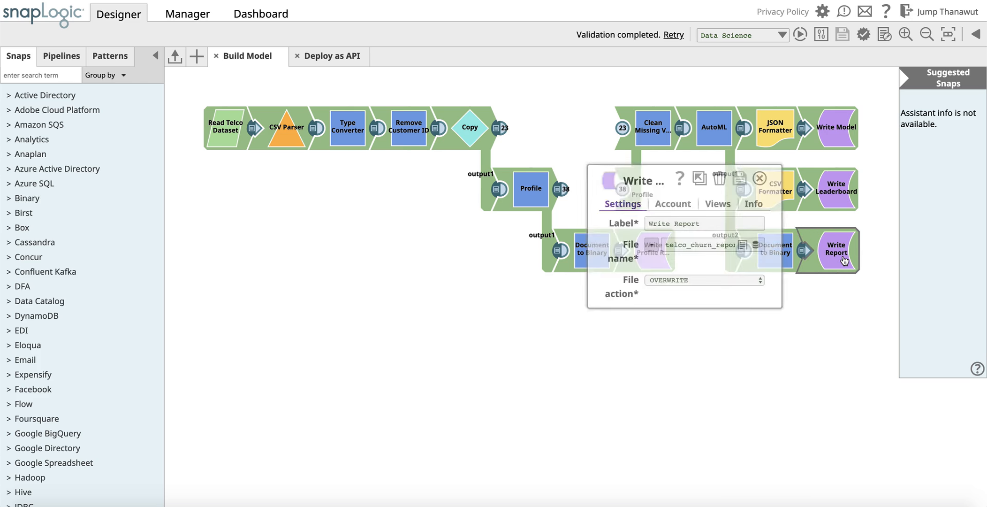
{"action": "left_click", "coordinate": [682, 164]}
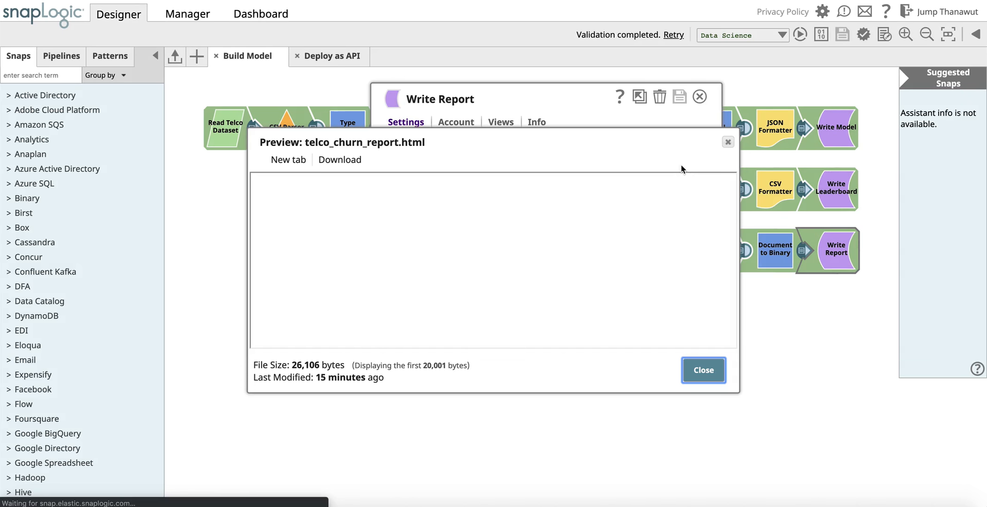
{"action": "left_click", "coordinate": [288, 160]}
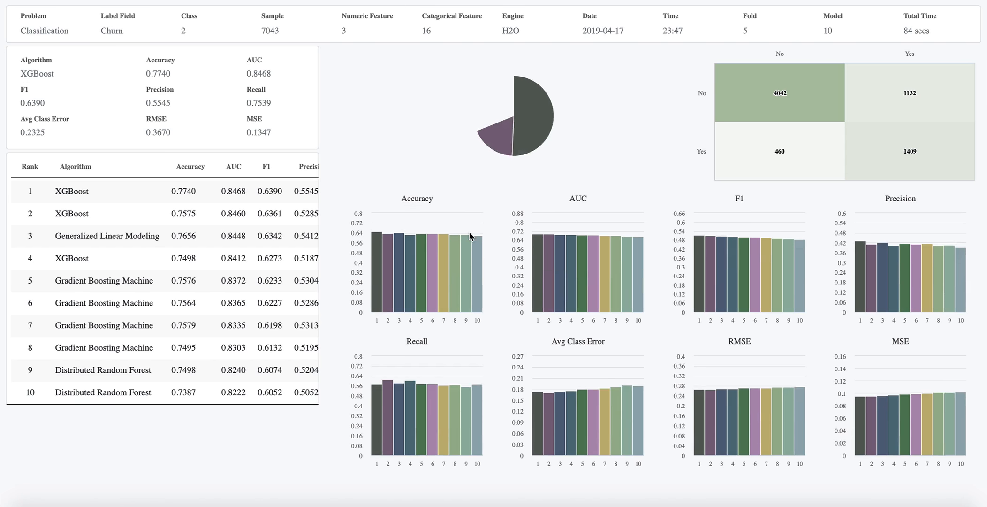
- Examine the model report's leaderboard across to Precision, the Accuracy chart and the class distribution pie chart
{"action": "mouse_move", "coordinate": [388, 239]}
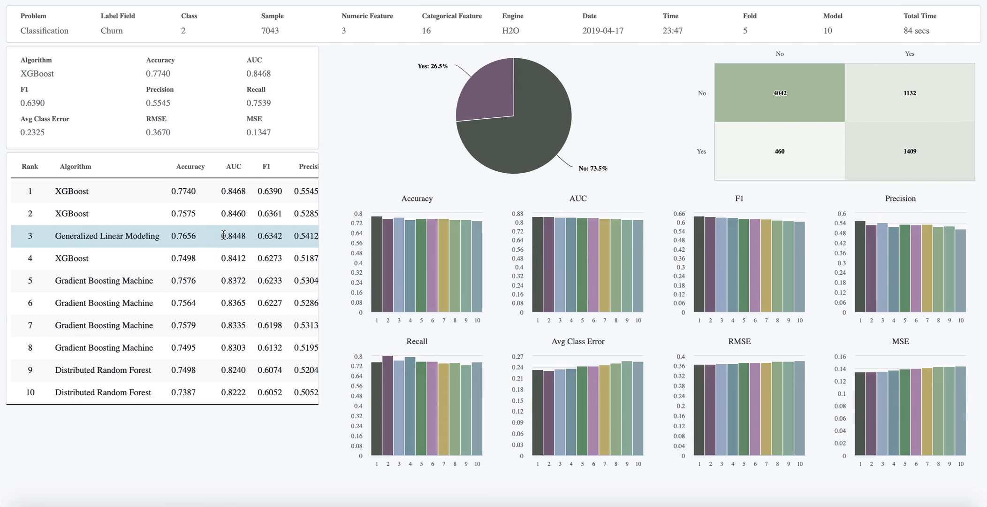
{"action": "scroll", "coordinate": [210, 288], "scroll_direction": "right", "scroll_amount": 2}
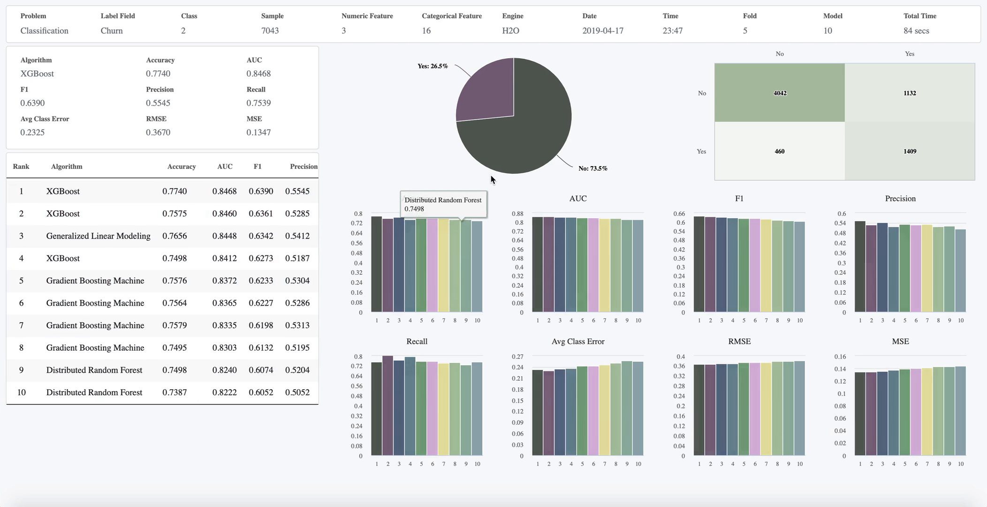
{"action": "mouse_move", "coordinate": [498, 108]}
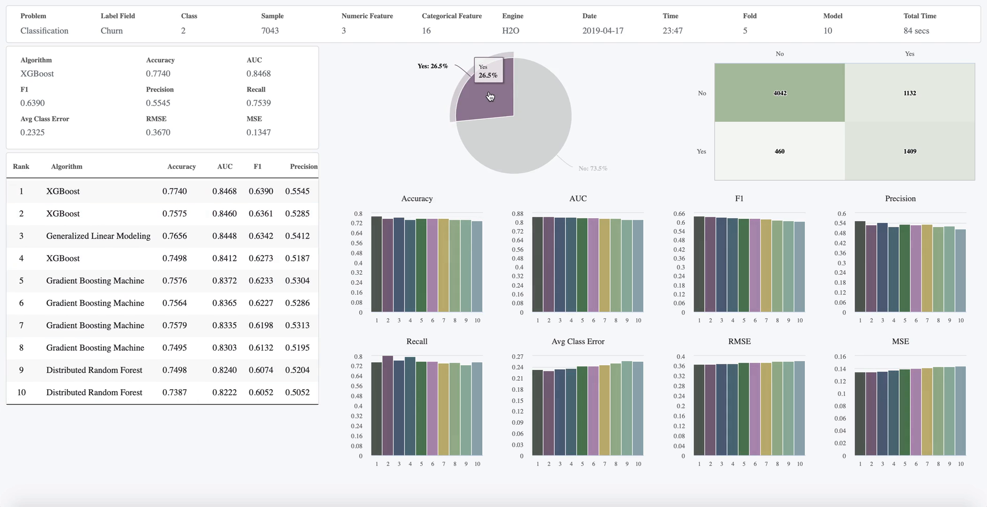
{"action": "mouse_move", "coordinate": [525, 138]}
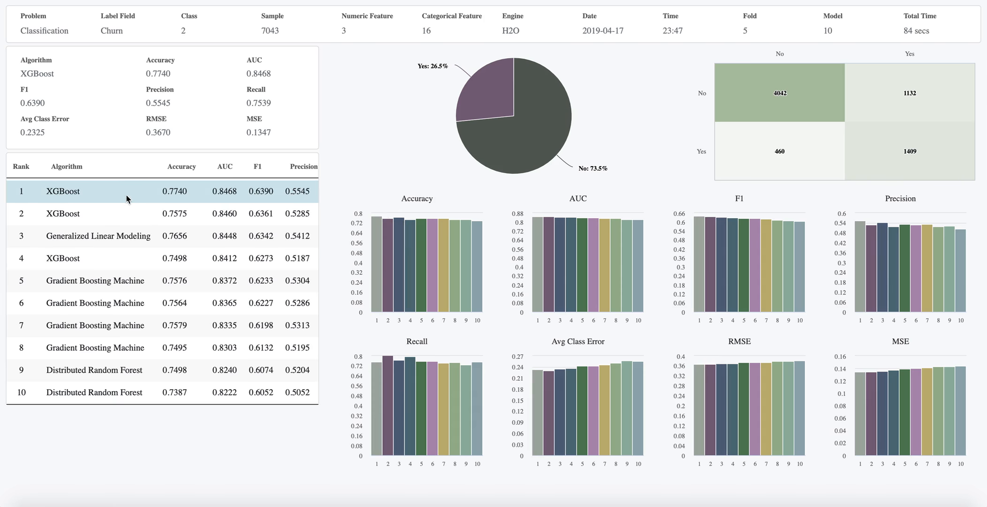
- Highlight the top-ranked XGBoost model in the report's leaderboard, and close the report preview and the Write Report settings
{"action": "left_click_drag", "start_coordinate": [45, 193], "coordinate": [81, 190]}
{"action": "left_click", "coordinate": [82, 191]}
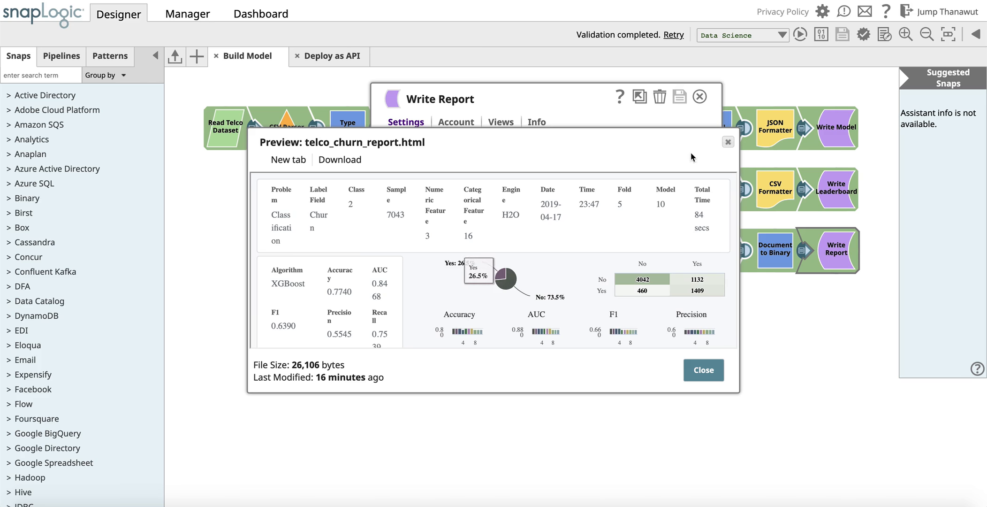
{"action": "left_click", "coordinate": [728, 143]}
{"action": "left_click", "coordinate": [699, 97]}
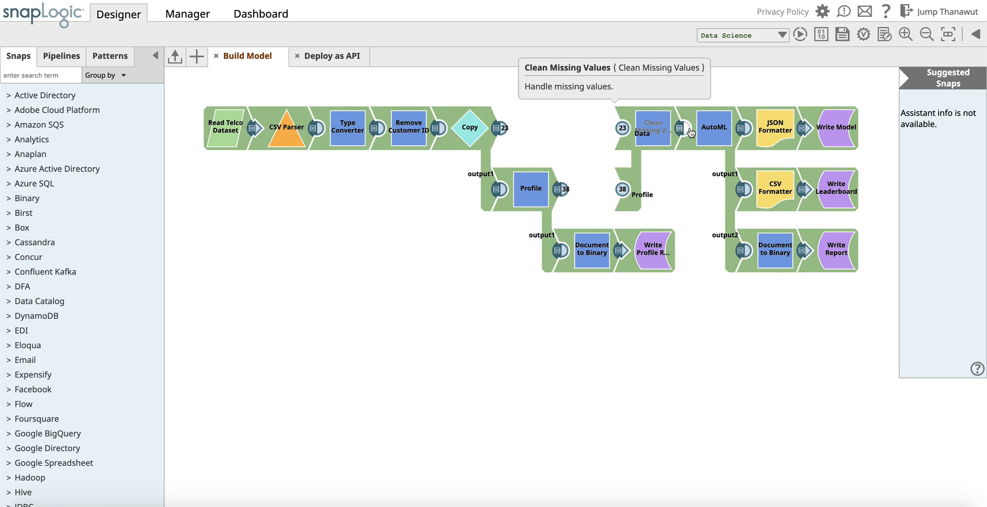
- Detach AutoML and its downstream snaps from Clean Missing Values, and add a second input view, input1, to AutoML
{"action": "left_click_drag", "start_coordinate": [720, 136], "coordinate": [811, 135]}
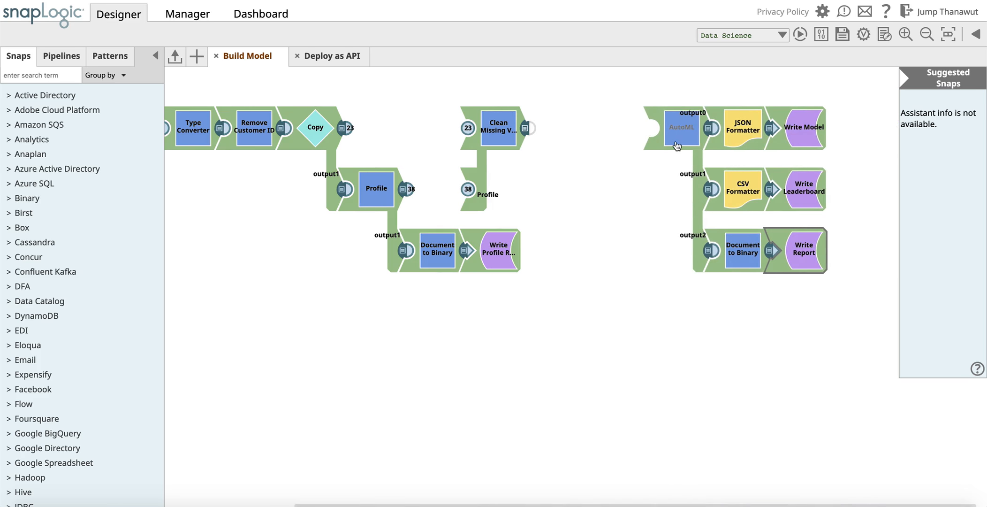
{"action": "left_click", "coordinate": [683, 131]}
{"action": "left_click", "coordinate": [451, 122]}
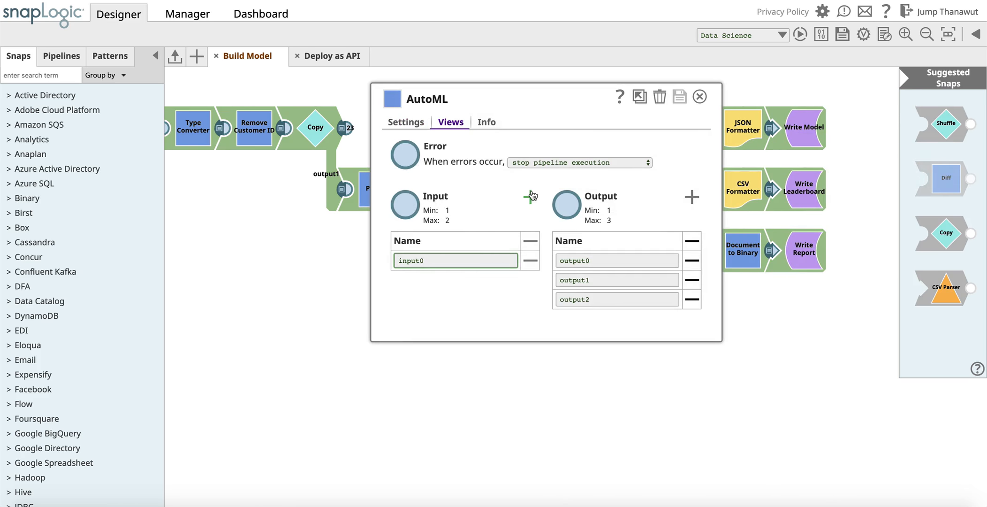
{"action": "left_click", "coordinate": [530, 197]}
{"action": "left_click", "coordinate": [679, 97]}
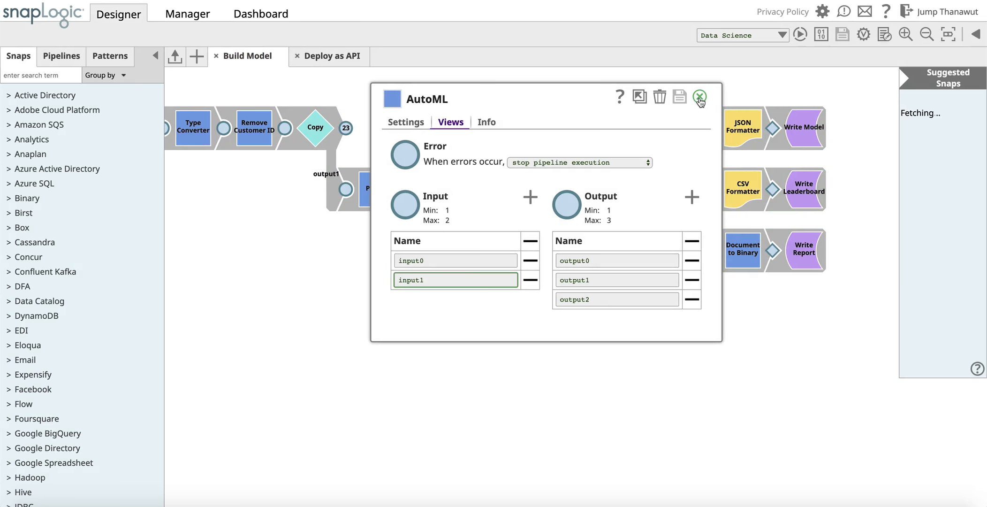
- Search the snaps for "file" and place a File Reader in the pipeline ahead of AutoML's input1
{"action": "left_click", "coordinate": [40, 75]}
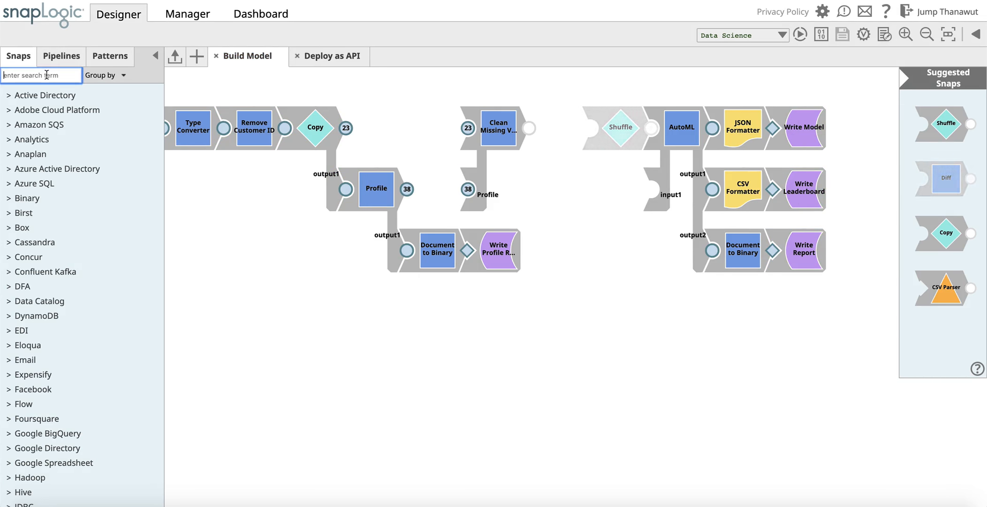
{"action": "type", "text": "file"}
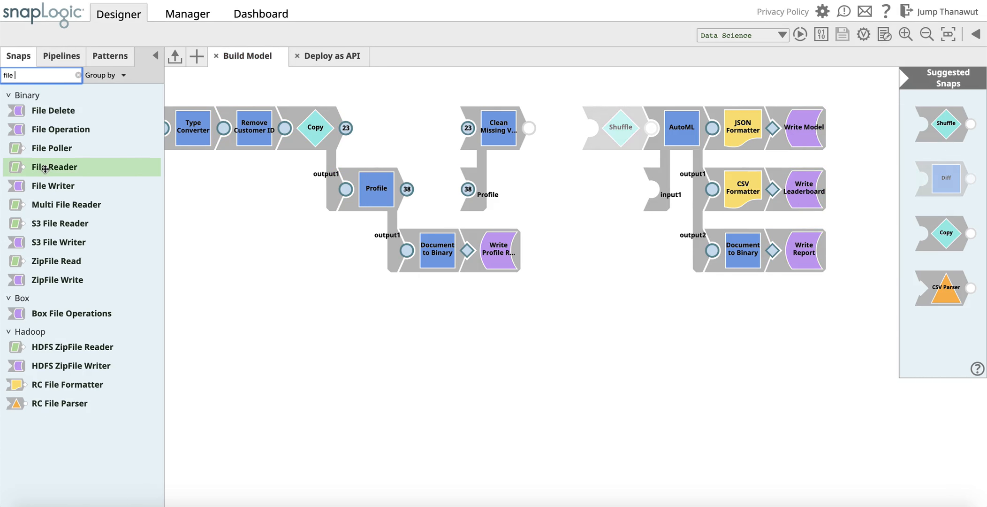
{"action": "left_click_drag", "start_coordinate": [52, 167], "coordinate": [559, 185]}
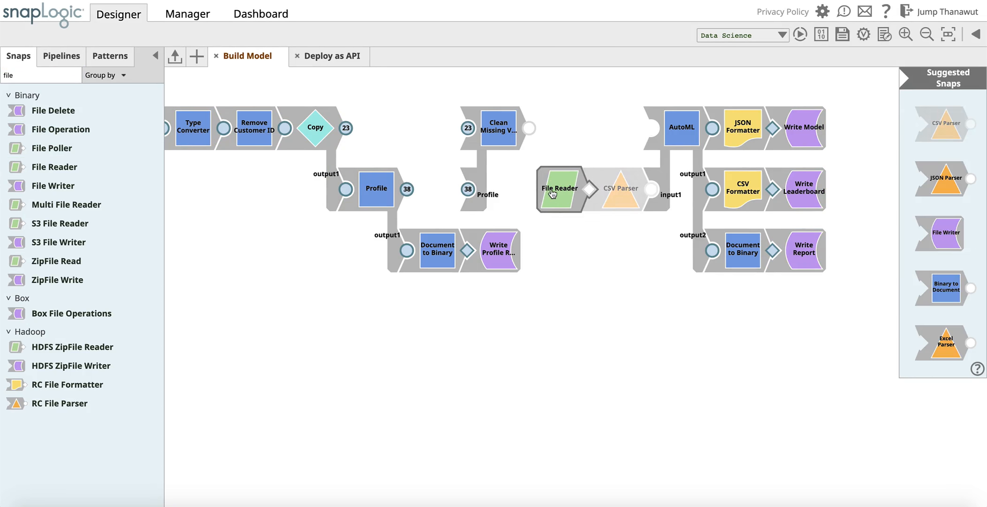
- Set the File Reader's file to telco_churn_model.json, matching the file name used in the Write Model snap
{"action": "left_click", "coordinate": [799, 142]}
{"action": "left_click", "coordinate": [629, 162]}
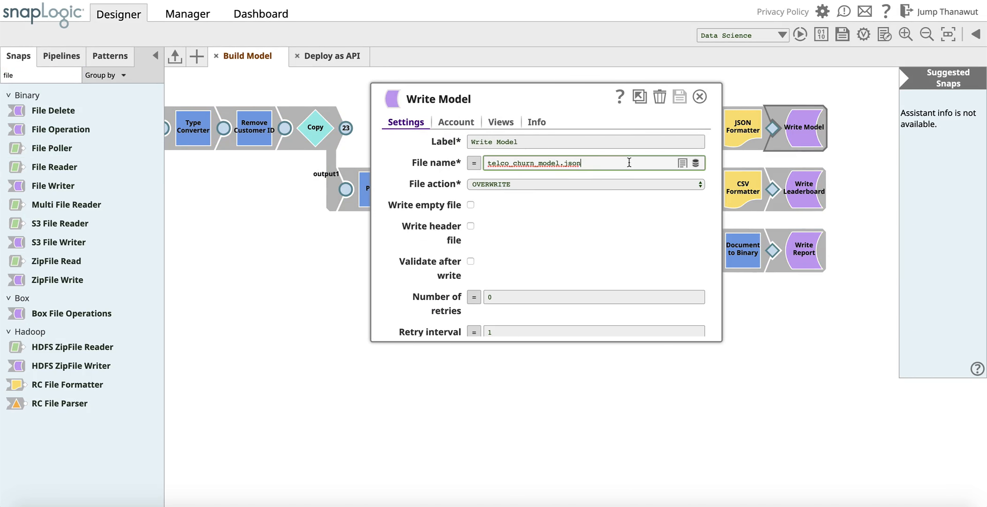
{"action": "left_click", "coordinate": [699, 98]}
{"action": "left_click", "coordinate": [570, 180]}
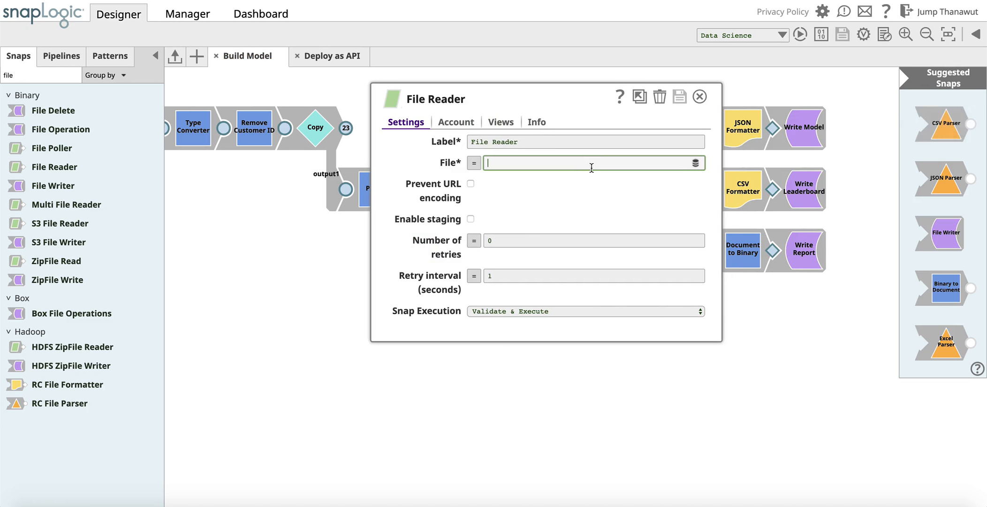
{"action": "type", "text": "telco_churn_model.json"}
{"action": "left_click", "coordinate": [681, 98]}
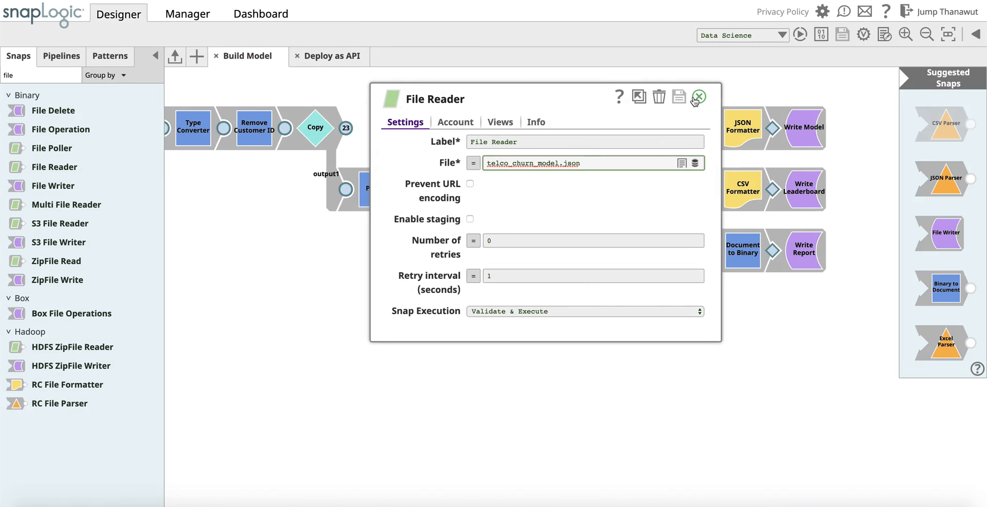
{"action": "left_click", "coordinate": [698, 97]}
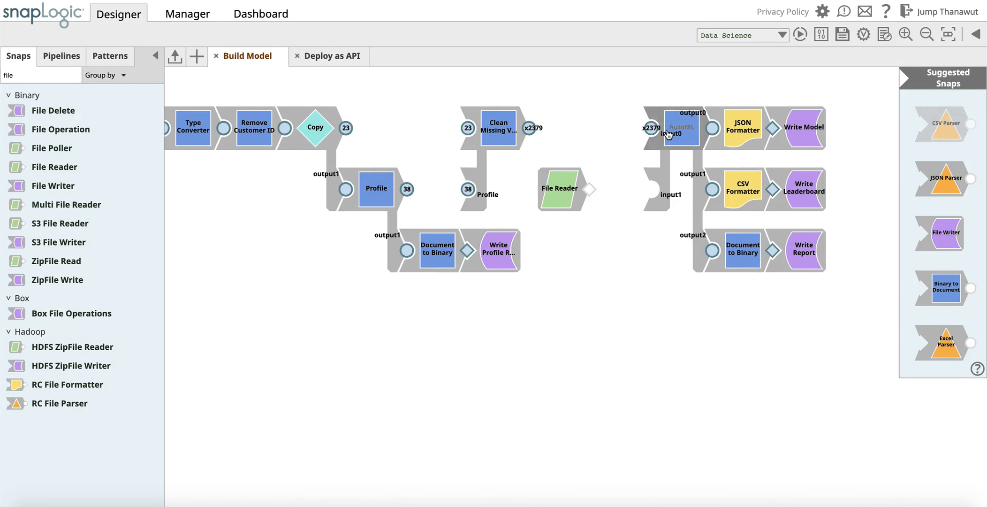
- Connect the File Reader to AutoML's input1 through a JSON Parser snap
{"action": "right_click", "coordinate": [568, 203]}
{"action": "left_click", "coordinate": [590, 243]}
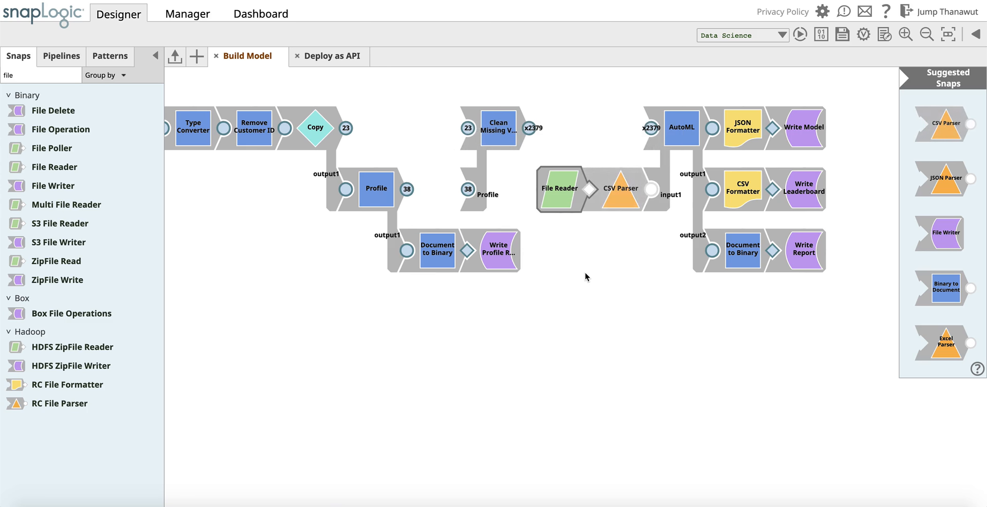
{"action": "left_click", "coordinate": [939, 192]}
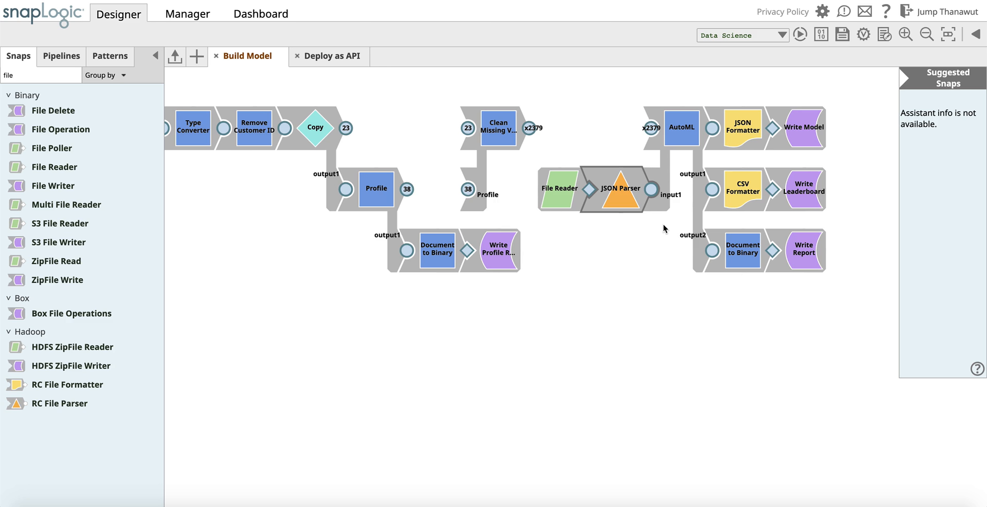
- Switch to the Deploy as API pipeline and check the settings of its Predictor (Classification) and Read Model snaps
{"action": "left_click", "coordinate": [327, 57]}
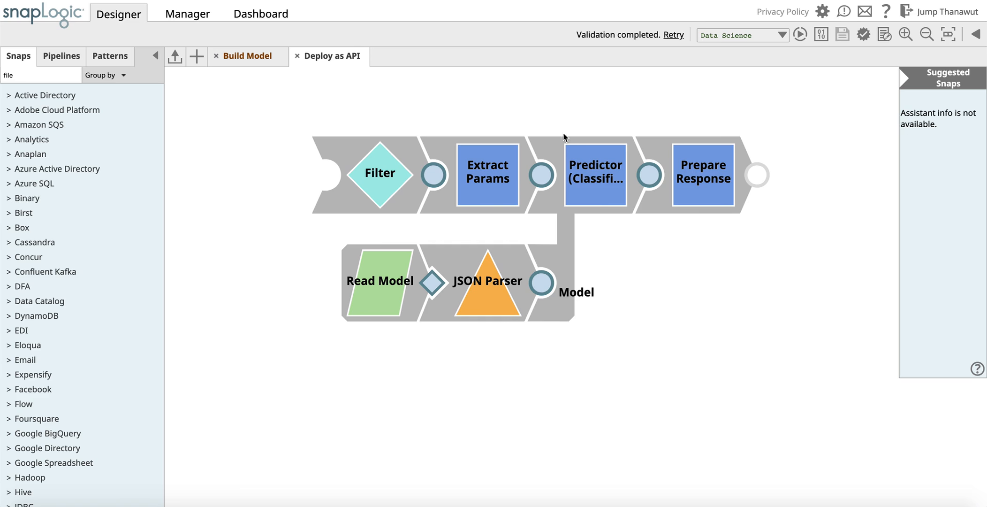
{"action": "left_click", "coordinate": [592, 168]}
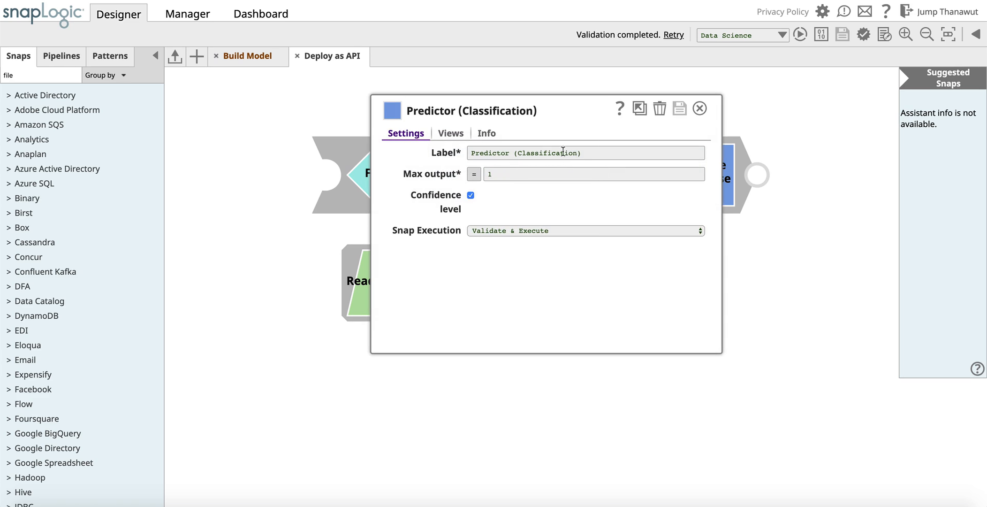
{"action": "left_click", "coordinate": [699, 113]}
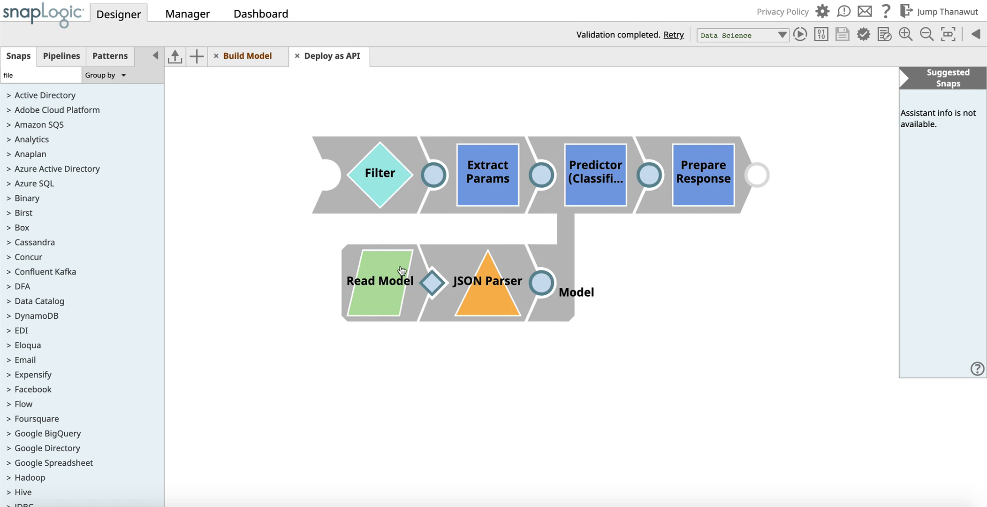
{"action": "left_click", "coordinate": [402, 270]}
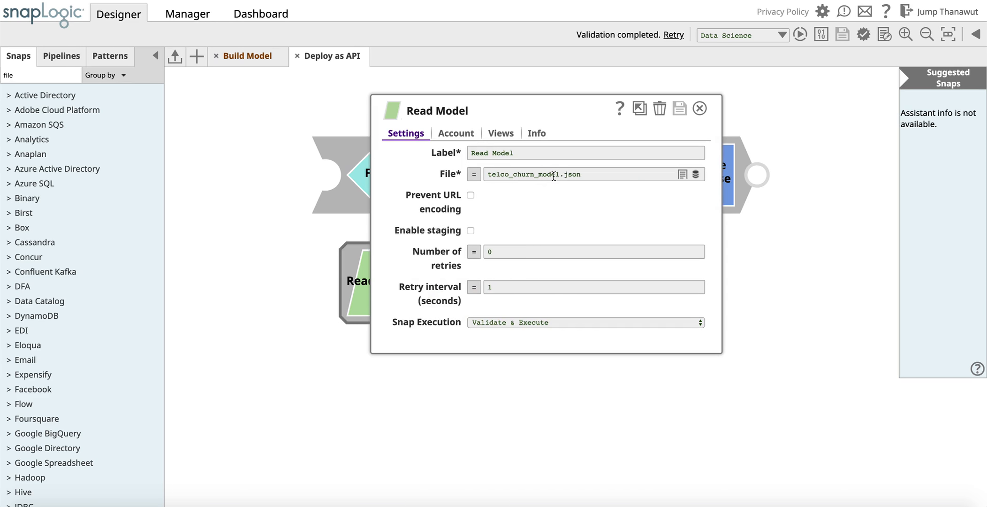
{"action": "left_click", "coordinate": [698, 108]}
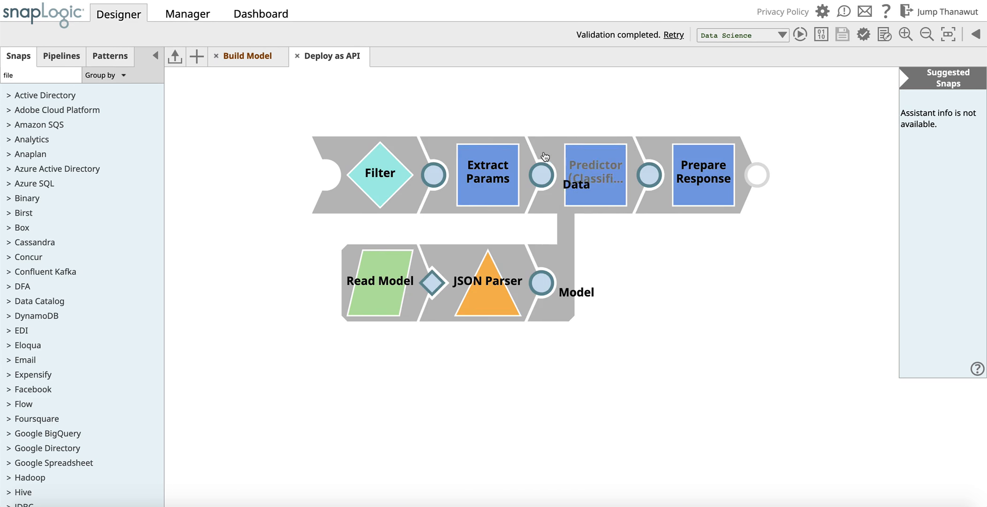
- Review the Extract Params mappings from the request's content params to the customer fields, including the PhoneService expression
{"action": "left_click", "coordinate": [510, 170]}
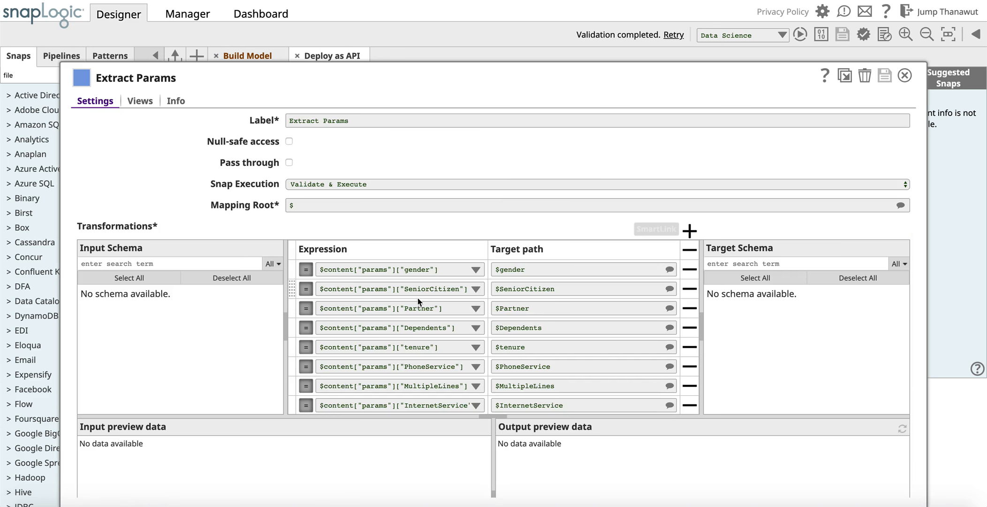
{"action": "scroll", "coordinate": [419, 302], "scroll_direction": "down", "scroll_amount": 3}
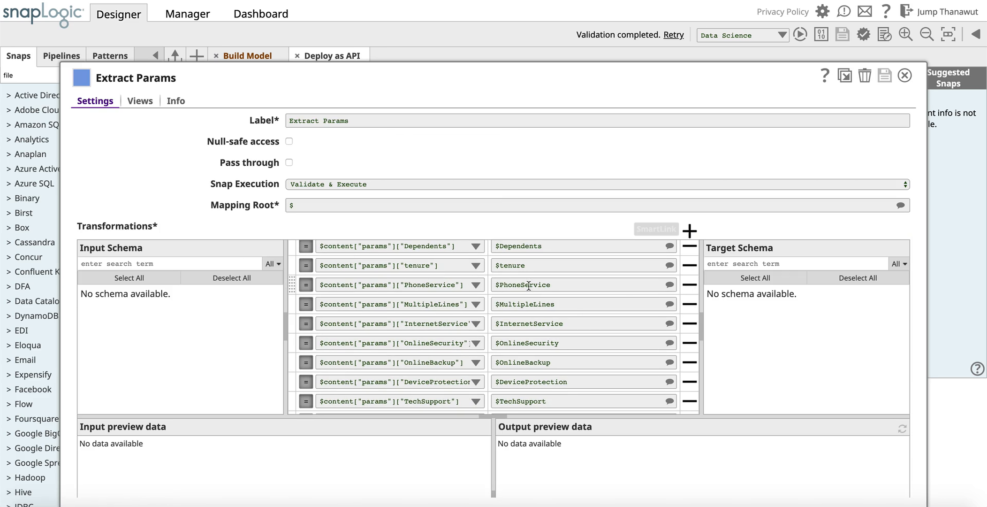
{"action": "double_click", "coordinate": [344, 286]}
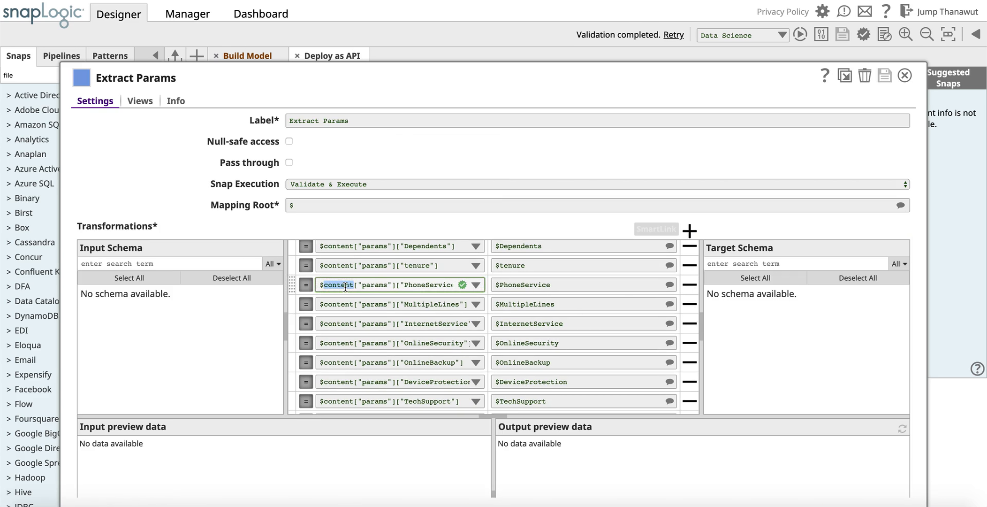
{"action": "left_click", "coordinate": [905, 76]}
- Inspect the Filter snap's token-check expression and the response header and prediction mappings in Prepare Response
{"action": "left_click", "coordinate": [382, 170]}
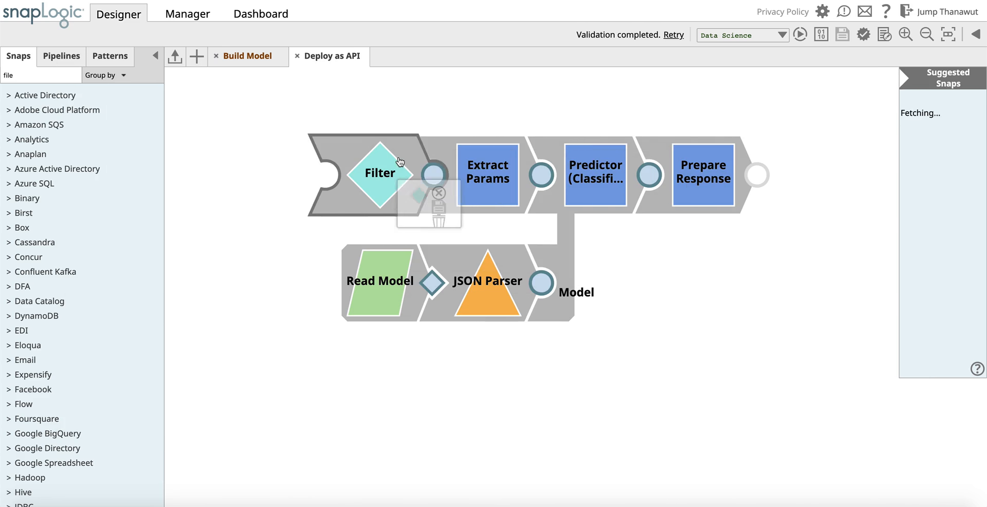
{"action": "left_click", "coordinate": [619, 172]}
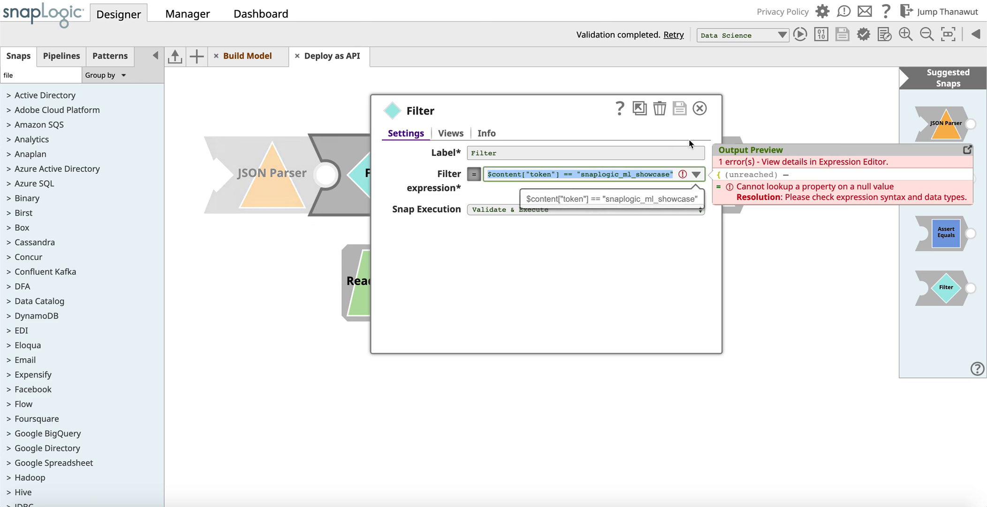
{"action": "left_click", "coordinate": [699, 108]}
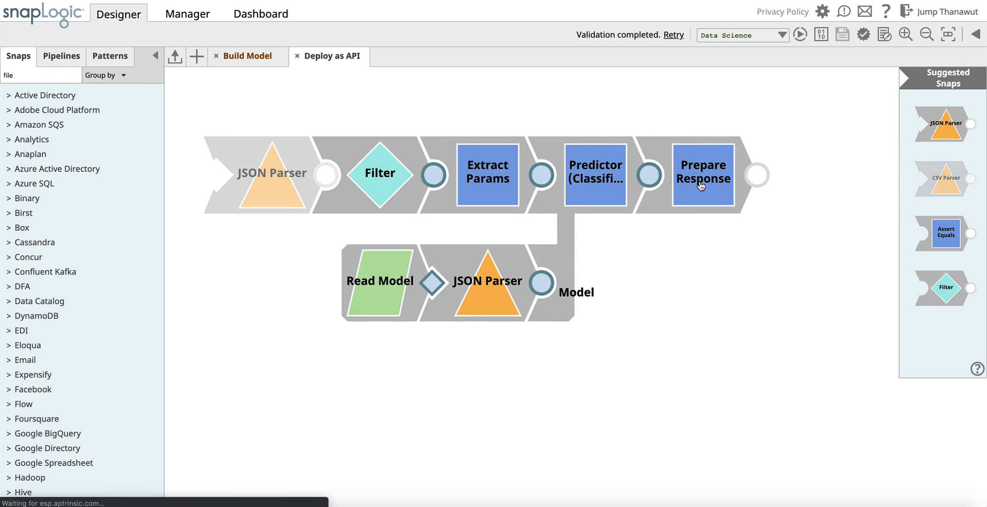
{"action": "left_click", "coordinate": [699, 183]}
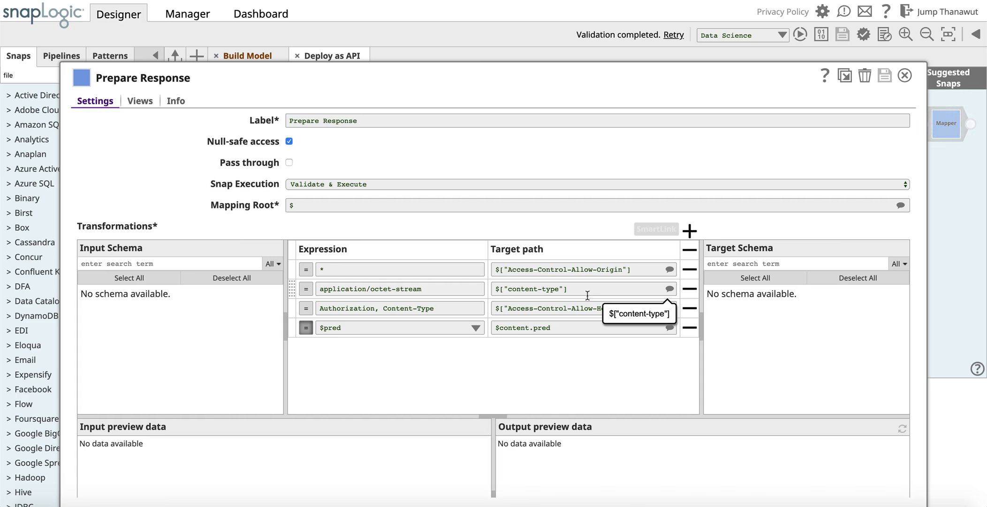
{"action": "left_click", "coordinate": [904, 75]}
- Examine the Create Task settings for Deploy as API under the Ultra run policy, including name and bearer token, and cancel the task
{"action": "left_click", "coordinate": [976, 35]}
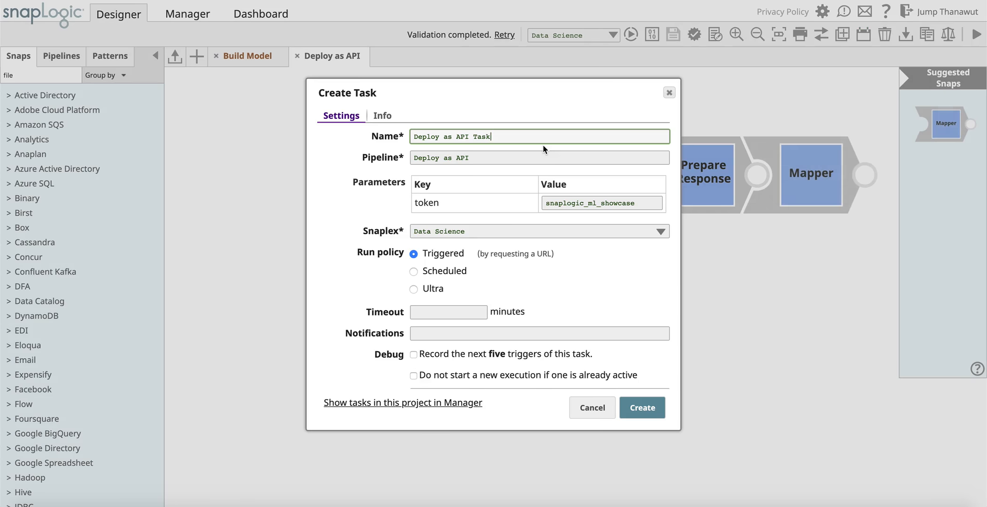
{"action": "left_click", "coordinate": [414, 289]}
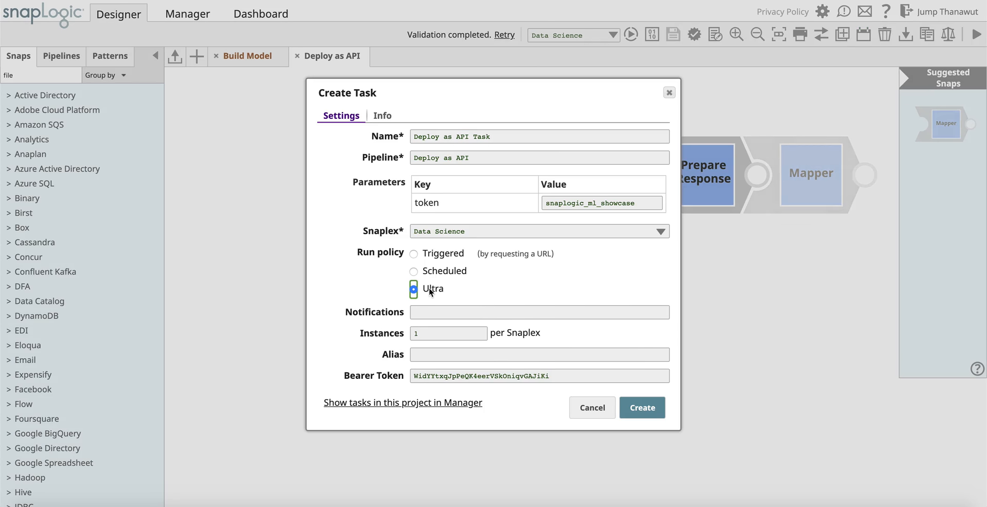
{"action": "scroll", "coordinate": [446, 305], "scroll_direction": "down", "scroll_amount": 1}
{"action": "left_click_drag", "start_coordinate": [565, 349], "coordinate": [296, 352]}
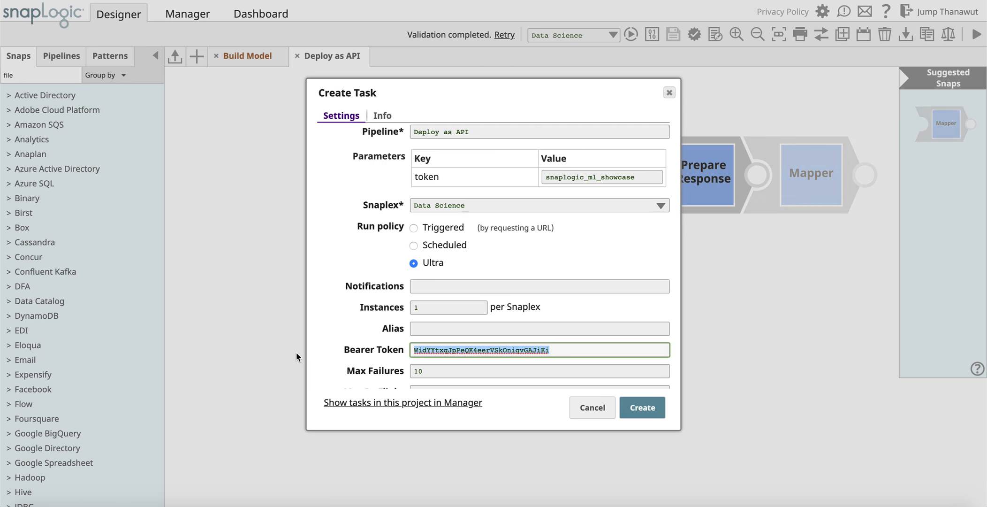
{"action": "scroll", "coordinate": [403, 232], "scroll_direction": "up", "scroll_amount": 1}
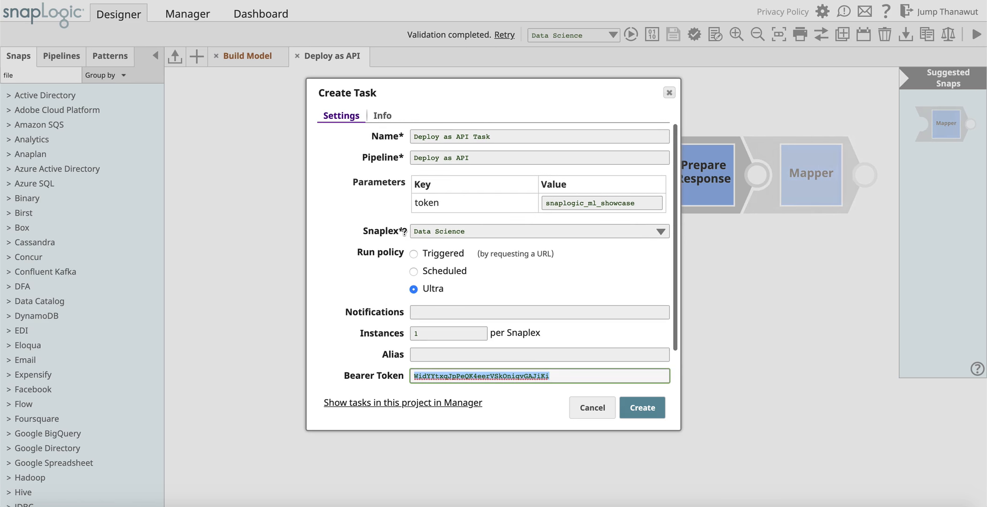
{"action": "left_click_drag", "start_coordinate": [496, 136], "coordinate": [407, 136]}
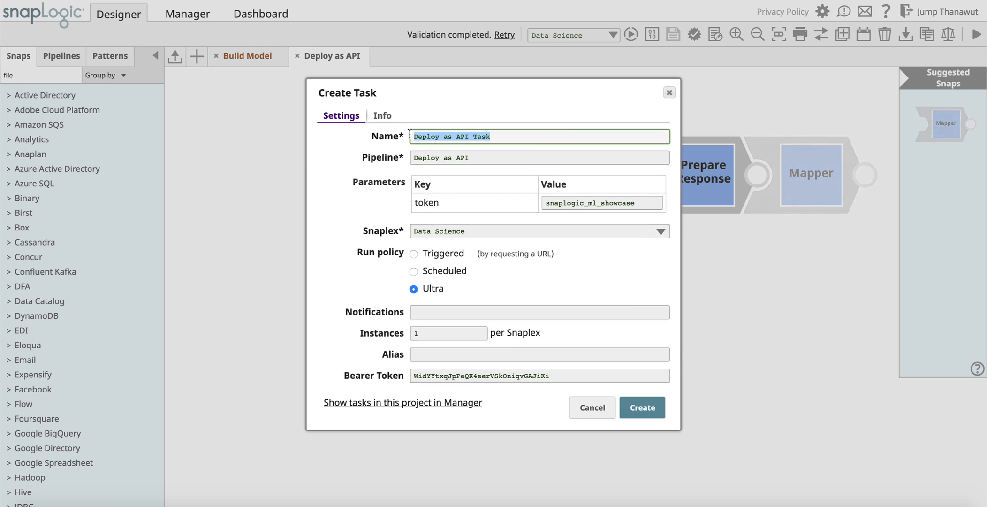
{"action": "scroll", "coordinate": [451, 141], "scroll_direction": "down", "scroll_amount": 2}
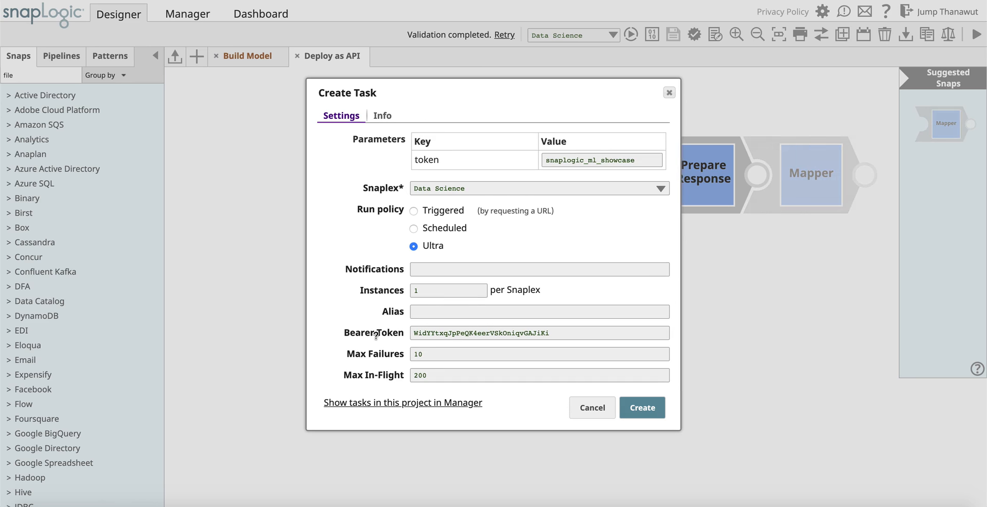
{"action": "left_click_drag", "start_coordinate": [558, 333], "coordinate": [415, 332]}
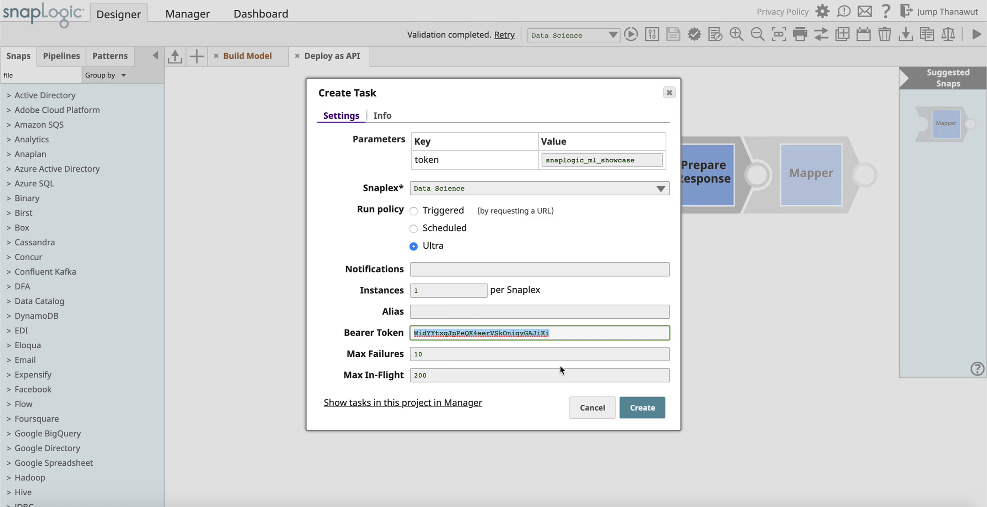
{"action": "left_click", "coordinate": [592, 407]}
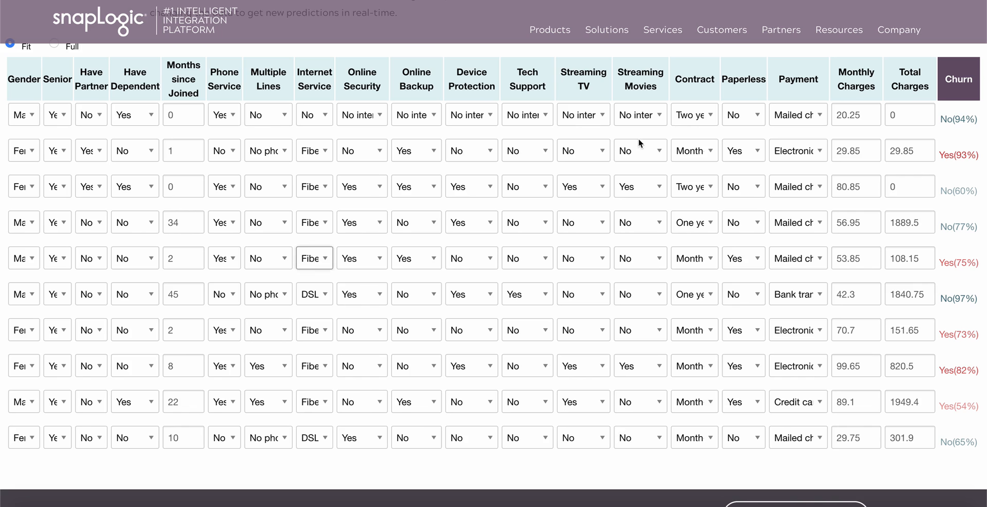
- Open the developer tools' network monitor on the churn demo page and set the first customer's Multiple Lines to No phone service
{"action": "right_click", "coordinate": [642, 133]}
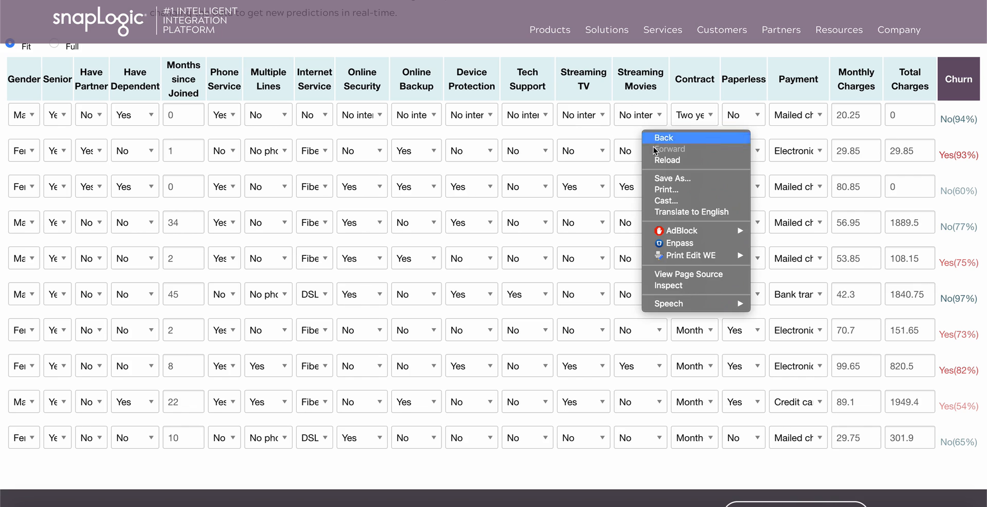
{"action": "left_click", "coordinate": [662, 284]}
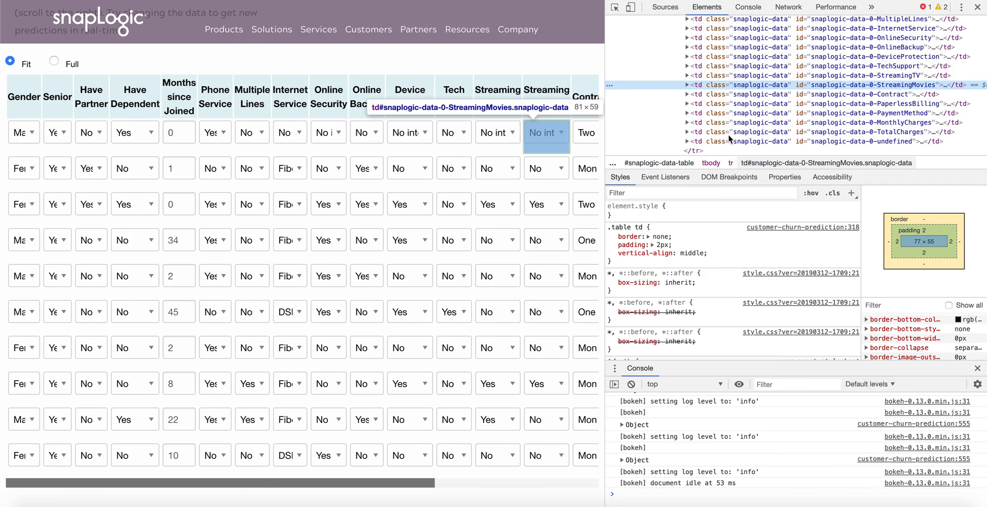
{"action": "left_click", "coordinate": [784, 11]}
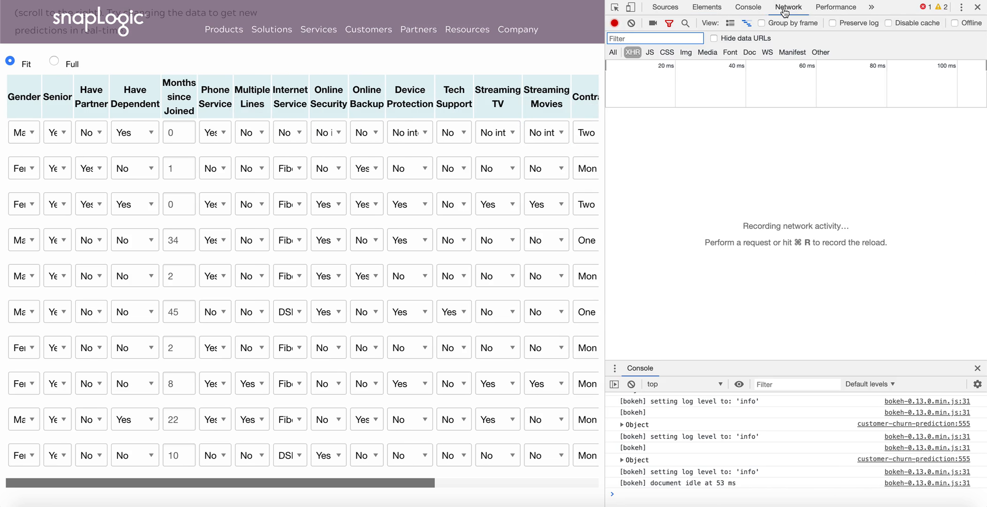
{"action": "left_click", "coordinate": [247, 136]}
{"action": "left_click", "coordinate": [249, 144]}
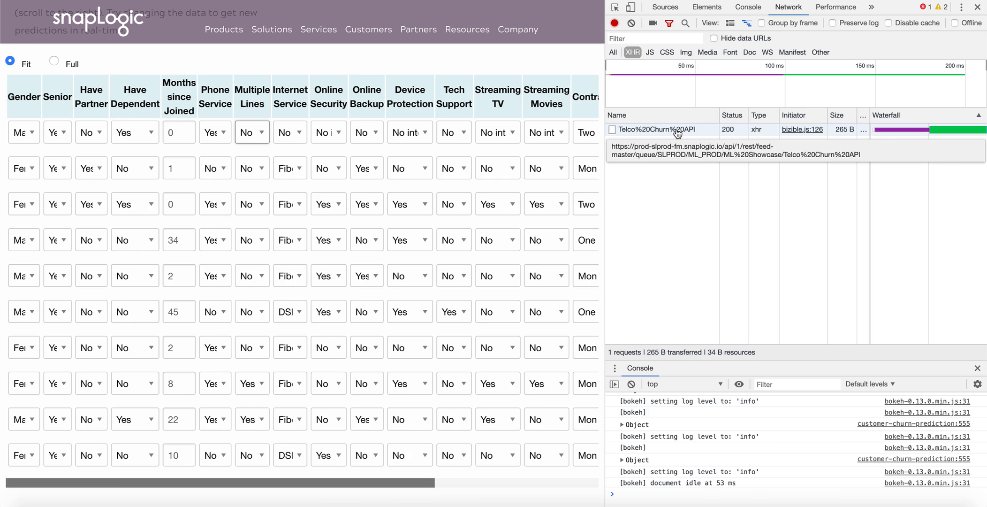
- Inspect the captured Telco Churn API request, including its headers and the customer parameters in the request payload
{"action": "left_click", "coordinate": [677, 132]}
{"action": "left_click", "coordinate": [754, 118]}
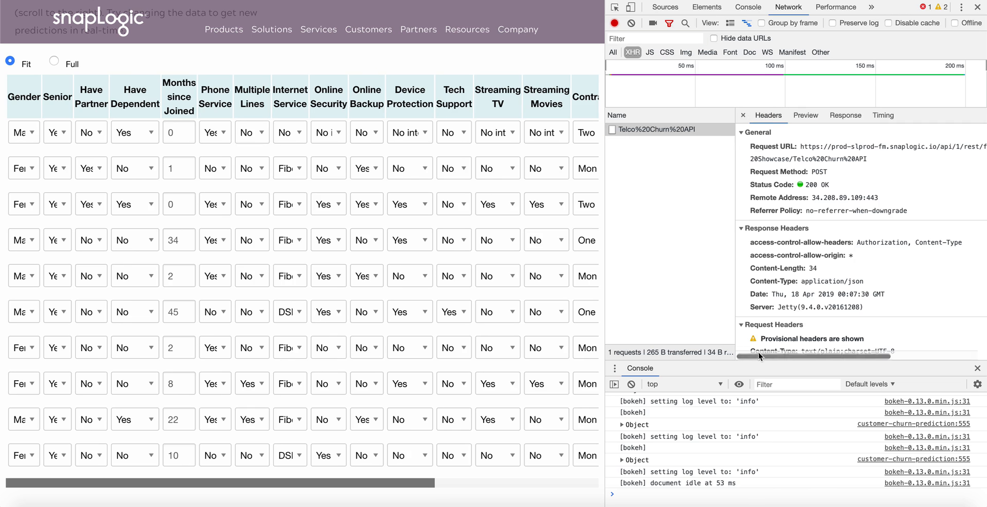
{"action": "scroll", "coordinate": [762, 346], "scroll_direction": "down", "scroll_amount": 5}
{"action": "left_click", "coordinate": [760, 339]}
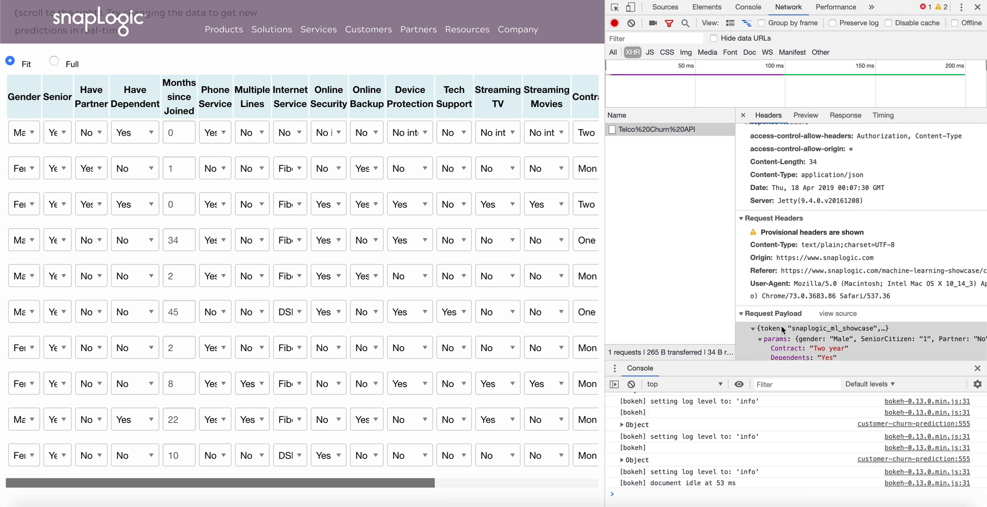
{"action": "scroll", "coordinate": [788, 258], "scroll_direction": "down", "scroll_amount": 4}
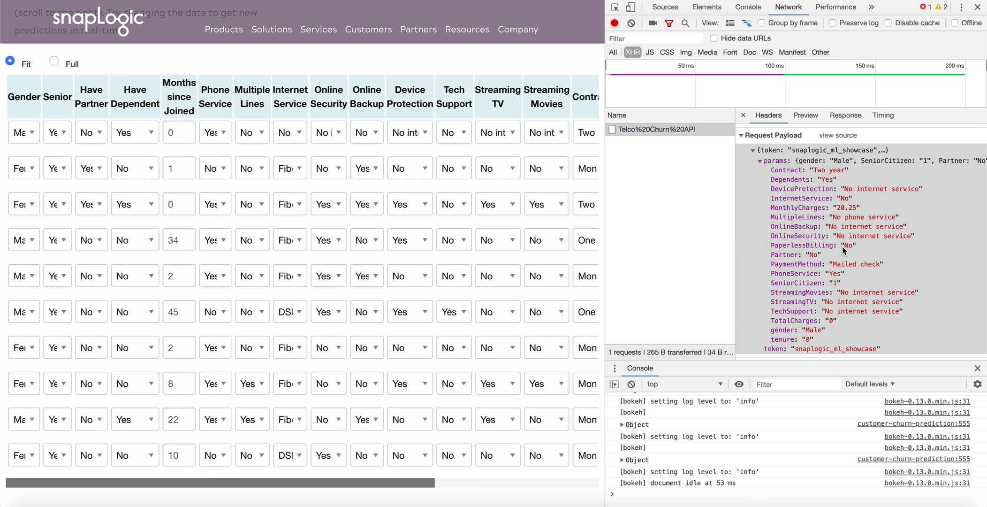
- Examine the Telco Churn API response, highlighting the predicted class and its confidence value
{"action": "left_click", "coordinate": [845, 115]}
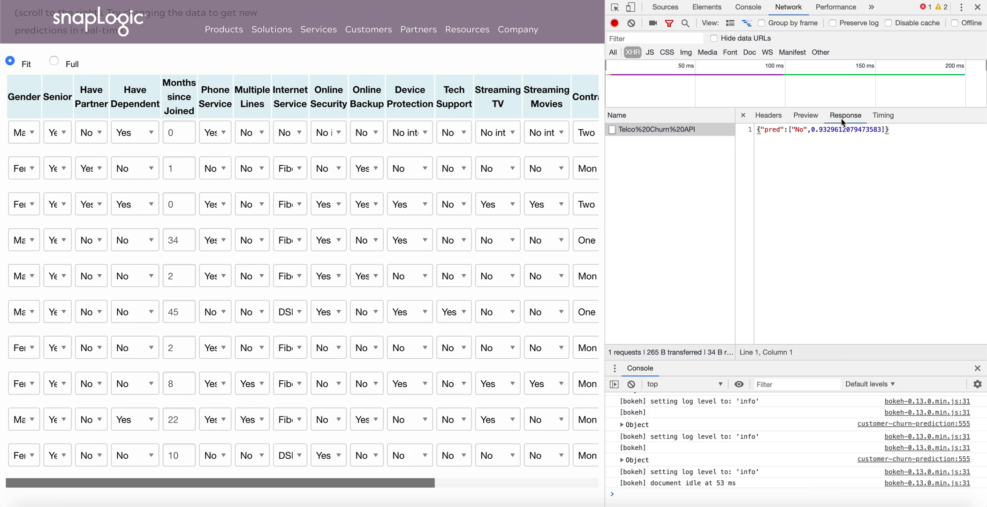
{"action": "double_click", "coordinate": [770, 133]}
{"action": "double_click", "coordinate": [799, 130]}
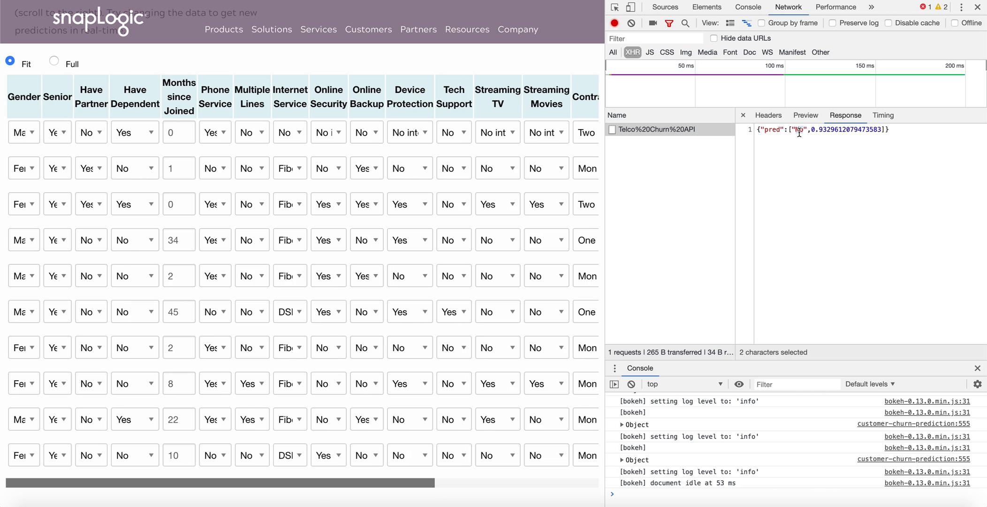
{"action": "double_click", "coordinate": [822, 130]}
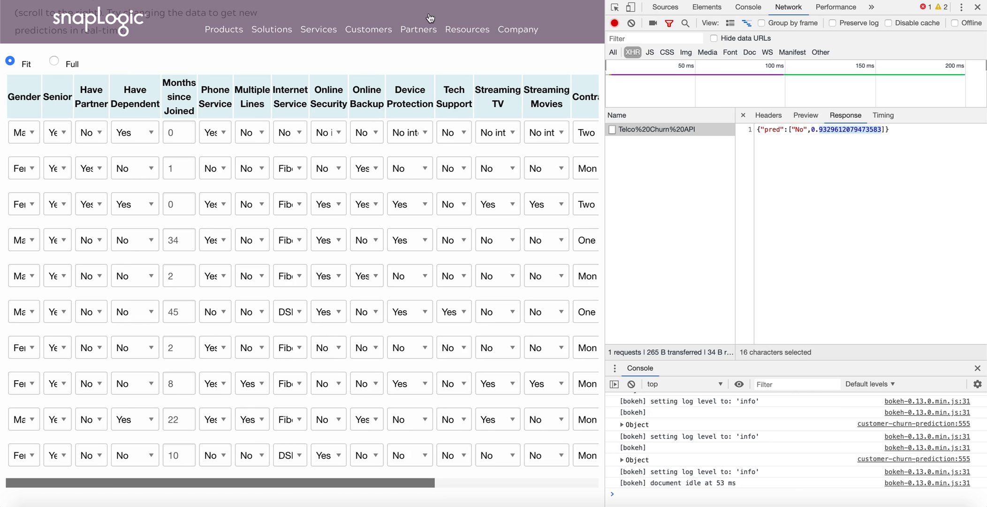
- Close the developer tools and go through the ML Labs showcase to the ML API Tester demo
{"action": "scroll", "coordinate": [368, 70], "scroll_direction": "up", "scroll_amount": 15}
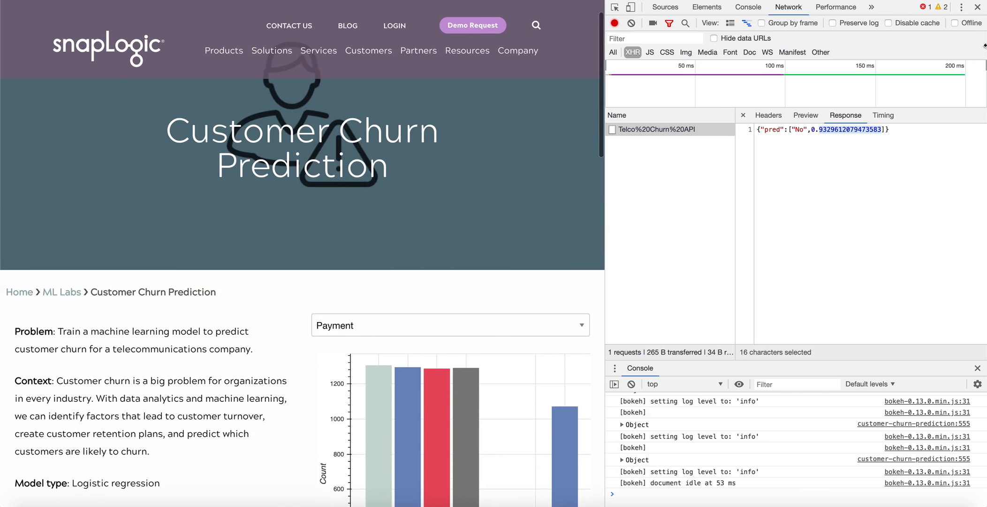
{"action": "left_click", "coordinate": [977, 8]}
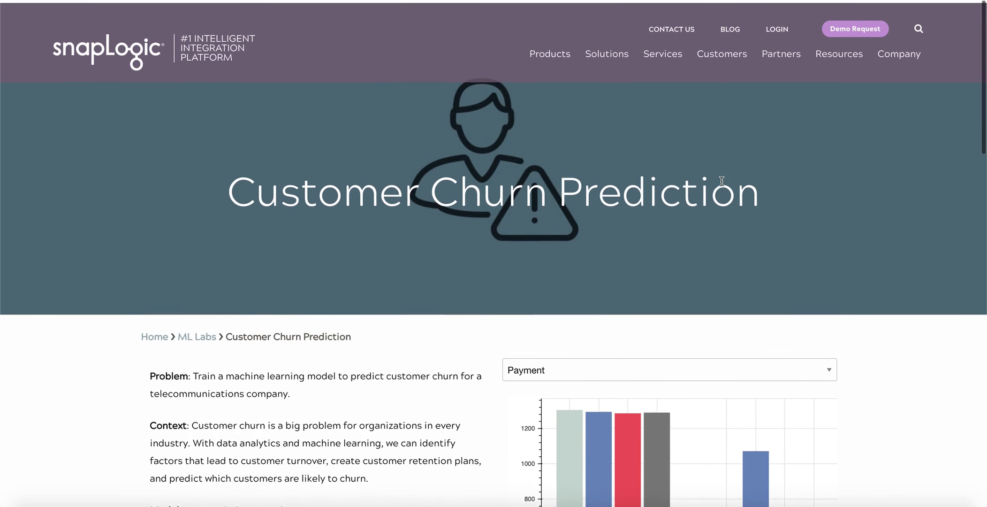
{"action": "left_click", "coordinate": [191, 334]}
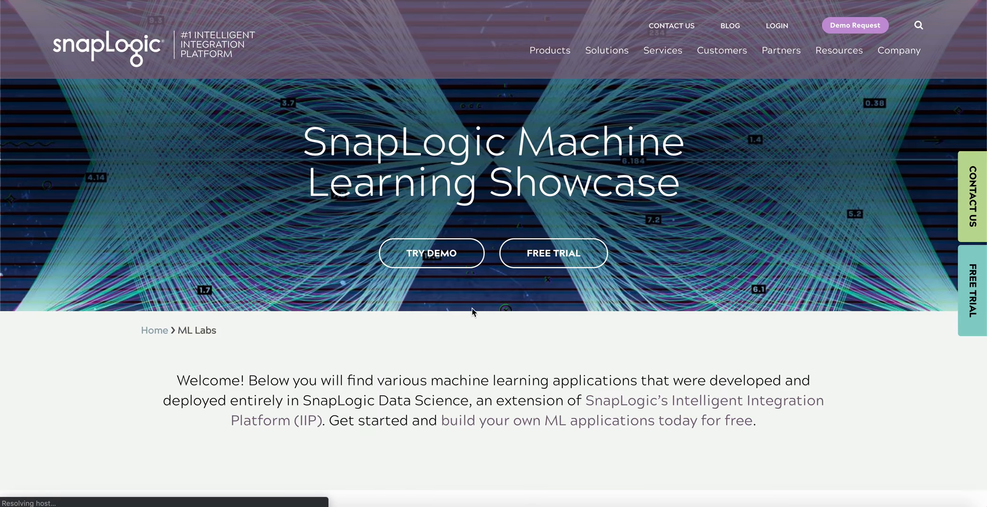
{"action": "scroll", "coordinate": [447, 341], "scroll_direction": "down", "scroll_amount": 8}
{"action": "scroll", "coordinate": [447, 341], "scroll_direction": "down", "scroll_amount": 6}
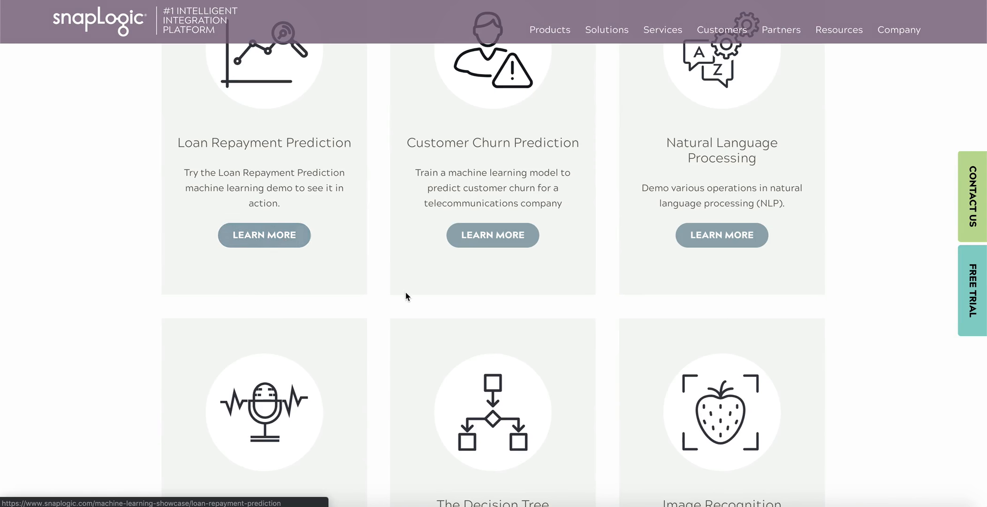
{"action": "scroll", "coordinate": [403, 295], "scroll_direction": "down", "scroll_amount": 15}
{"action": "scroll", "coordinate": [469, 356], "scroll_direction": "down", "scroll_amount": 3}
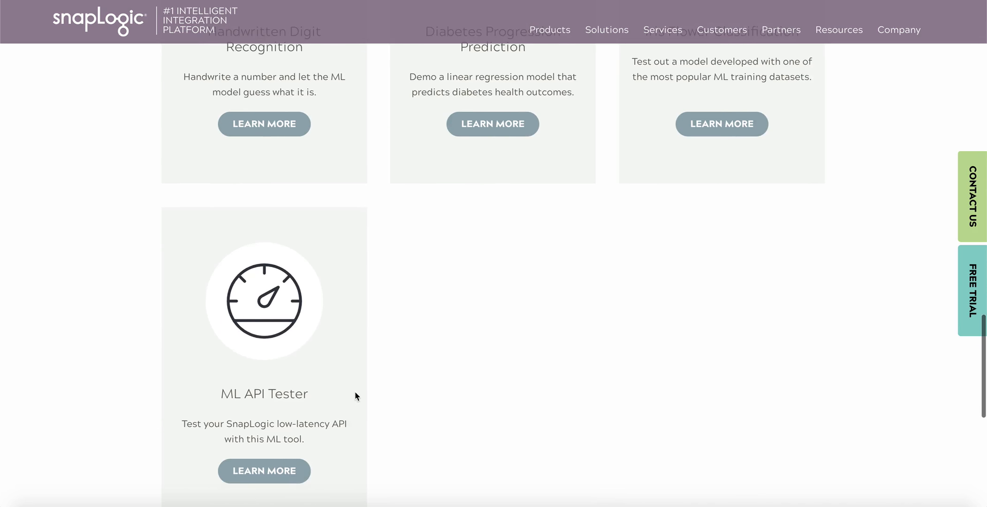
{"action": "left_click", "coordinate": [287, 415]}
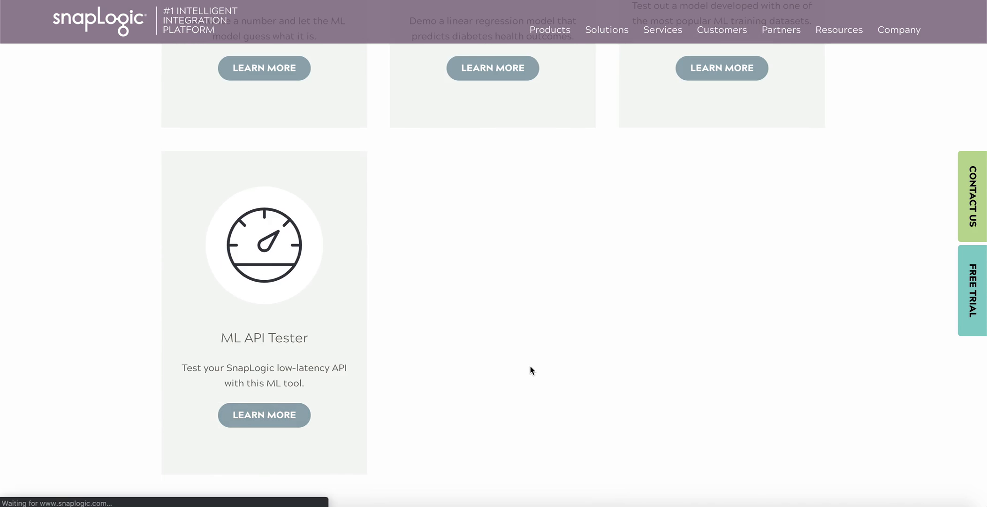
- Run the Iris Flower Classification, Image Recognition and Sentiment Analysis sample requests in the ML API Tester
{"action": "scroll", "coordinate": [399, 356], "scroll_direction": "down", "scroll_amount": 20}
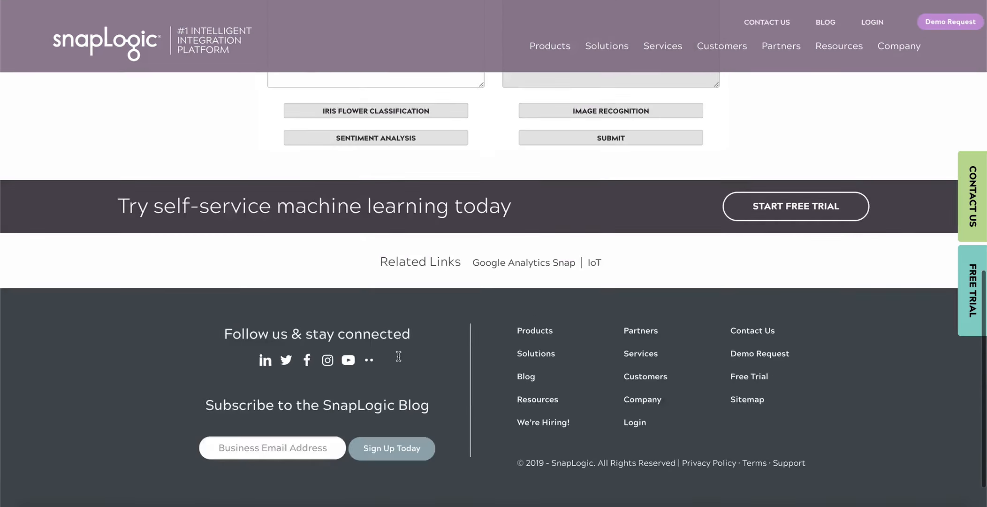
{"action": "scroll", "coordinate": [399, 356], "scroll_direction": "up", "scroll_amount": 4}
{"action": "left_click", "coordinate": [398, 324]}
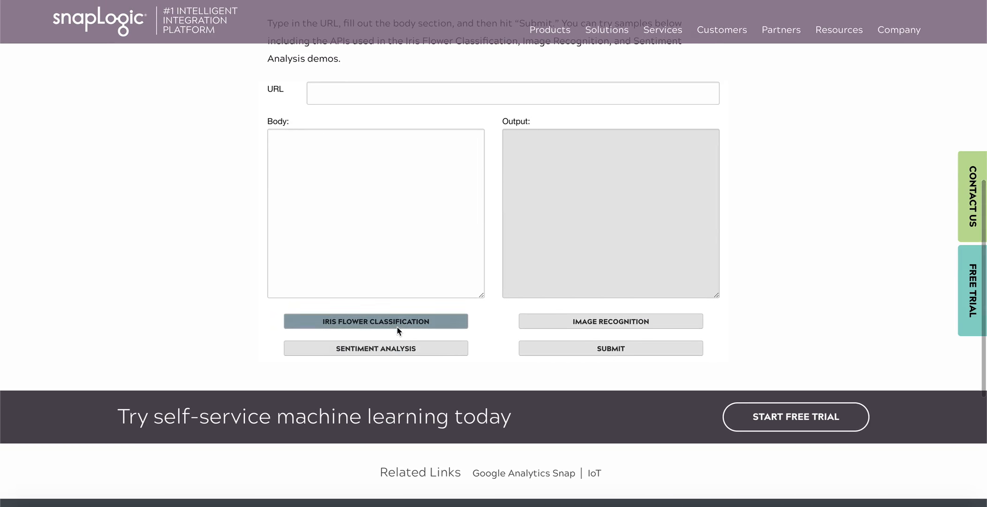
{"action": "scroll", "coordinate": [466, 323], "scroll_direction": "up", "scroll_amount": 1}
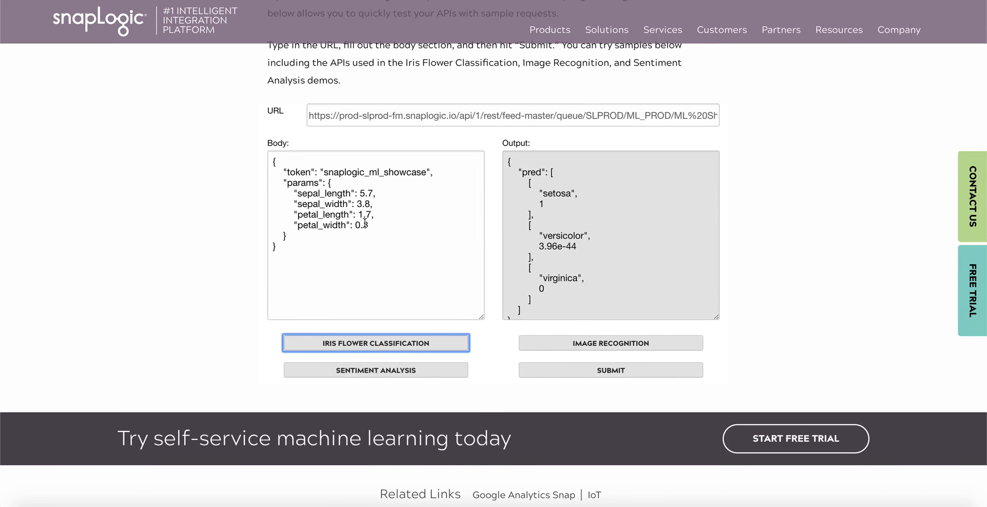
{"action": "left_click", "coordinate": [588, 339]}
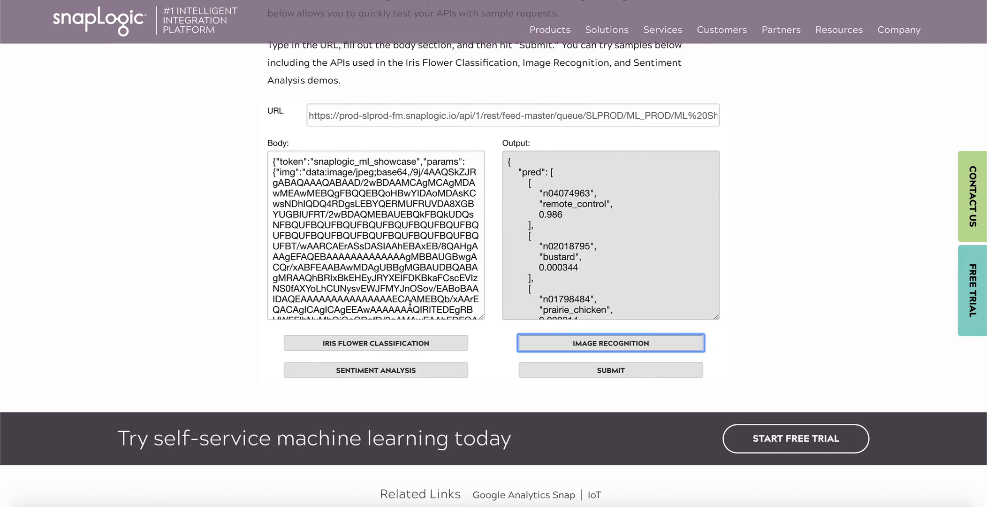
{"action": "left_click", "coordinate": [398, 366]}
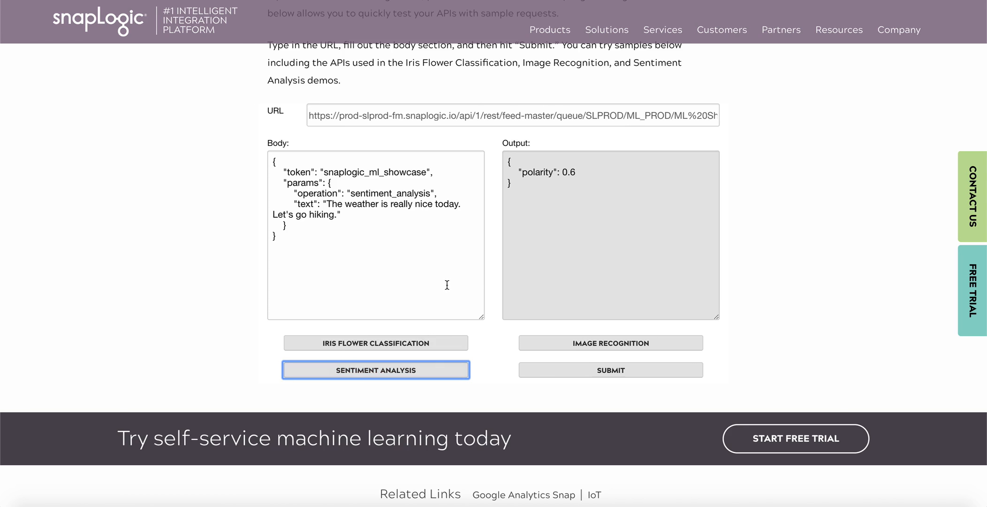